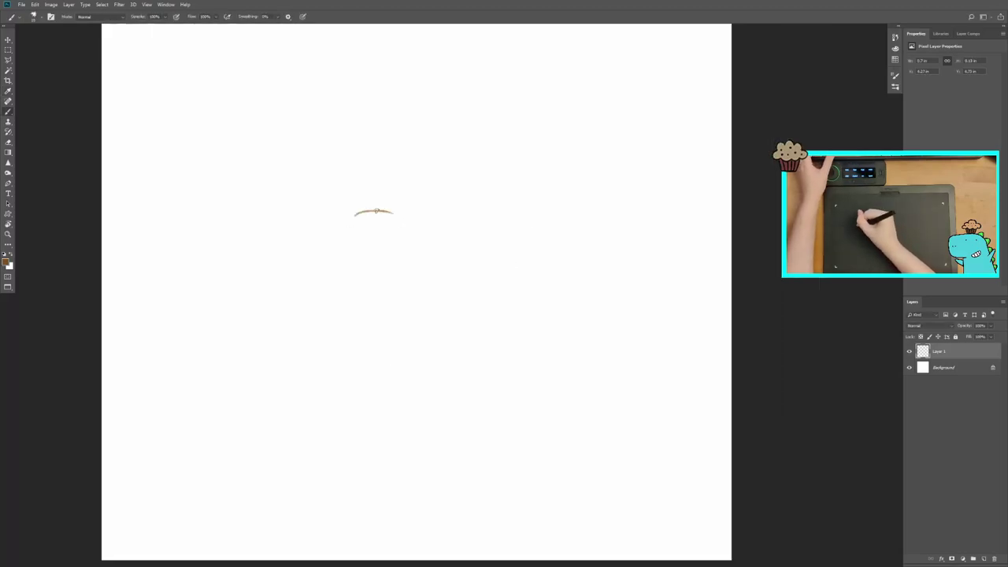
- Sketch the llama's ears, head, neck and body in brown, redoing a front leg
{"action": "left_click_drag", "start_coordinate": [376, 211], "coordinate": [446, 214]}
{"action": "left_click_drag", "start_coordinate": [372, 223], "coordinate": [369, 238]}
{"action": "left_click_drag", "start_coordinate": [372, 236], "coordinate": [353, 264]}
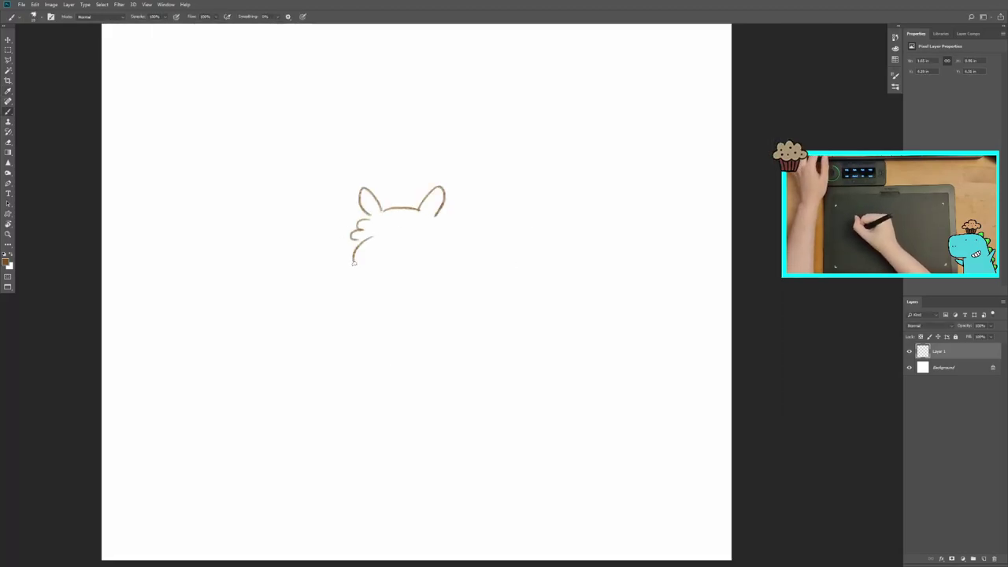
{"action": "left_click_drag", "start_coordinate": [455, 241], "coordinate": [571, 347]}
{"action": "left_click_drag", "start_coordinate": [365, 334], "coordinate": [569, 398]}
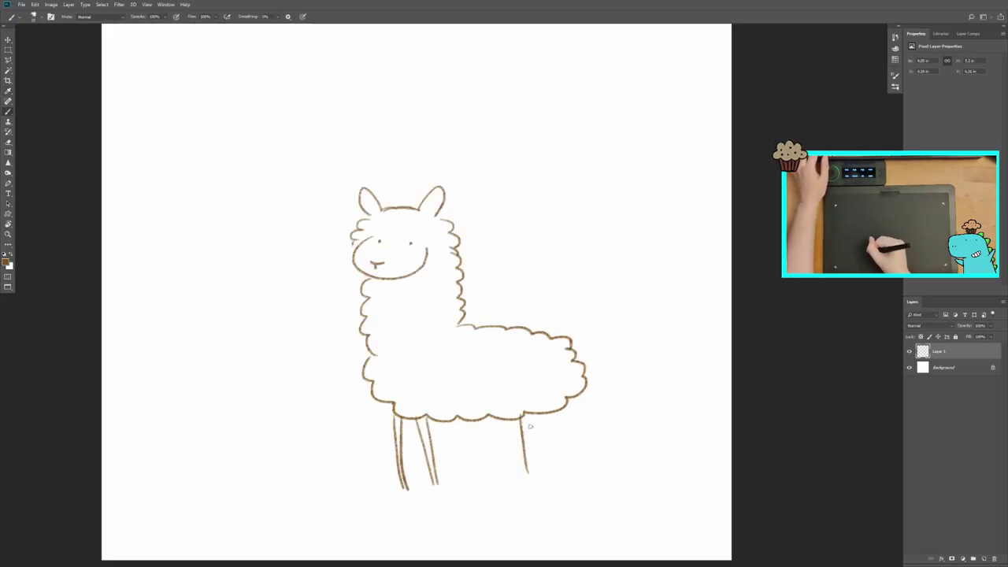
{"action": "key", "text": "ctrl+z"}
{"action": "key", "text": "ctrl+z"}
{"action": "key", "text": "ctrl+z"}
{"action": "left_click_drag", "start_coordinate": [425, 418], "coordinate": [432, 486]}
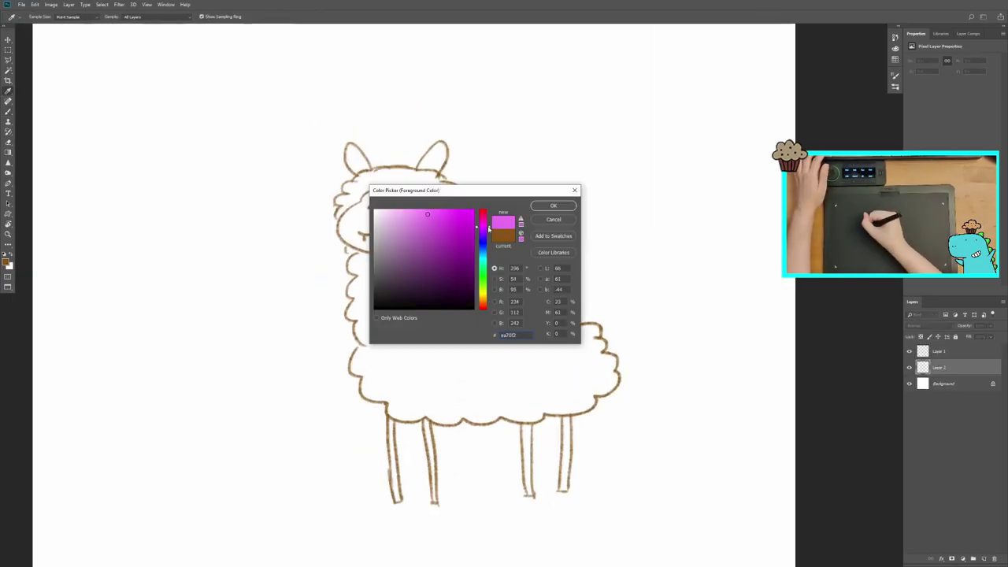
- Paint the llama's body, neck and lower edge pink and the ear dark pink
{"action": "mouse_move", "coordinate": [510, 361]}
{"action": "left_mouse_down"}
{"action": "mouse_move", "coordinate": [417, 373]}
{"action": "mouse_move", "coordinate": [490, 394]}
{"action": "mouse_move", "coordinate": [517, 326]}
{"action": "mouse_move", "coordinate": [443, 220]}
{"action": "mouse_move", "coordinate": [370, 315]}
{"action": "mouse_move", "coordinate": [425, 260]}
{"action": "mouse_move", "coordinate": [351, 204]}
{"action": "mouse_move", "coordinate": [392, 176]}
{"action": "left_mouse_up"}
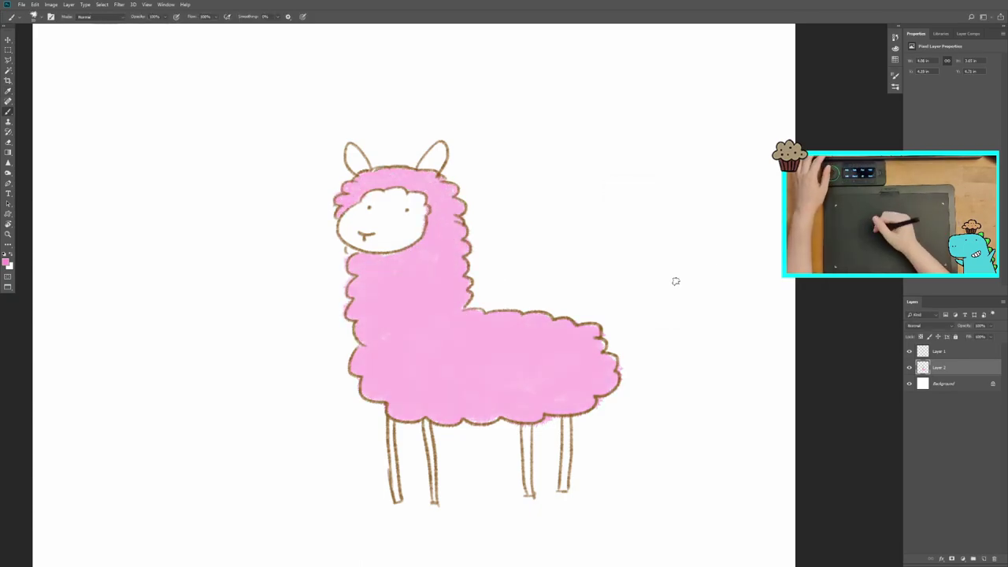
{"action": "left_click_drag", "start_coordinate": [365, 391], "coordinate": [631, 401]}
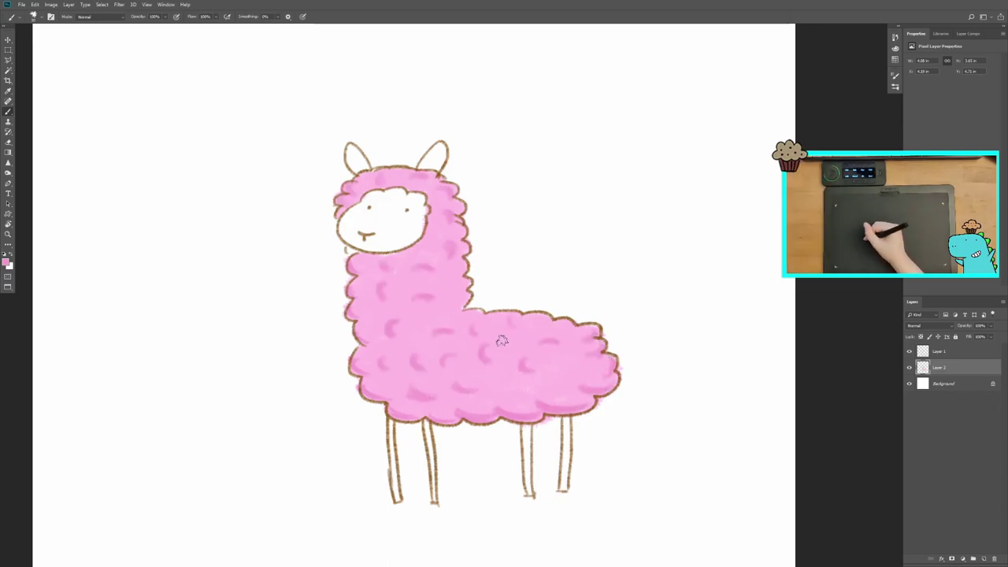
{"action": "left_click_drag", "start_coordinate": [441, 186], "coordinate": [435, 180]}
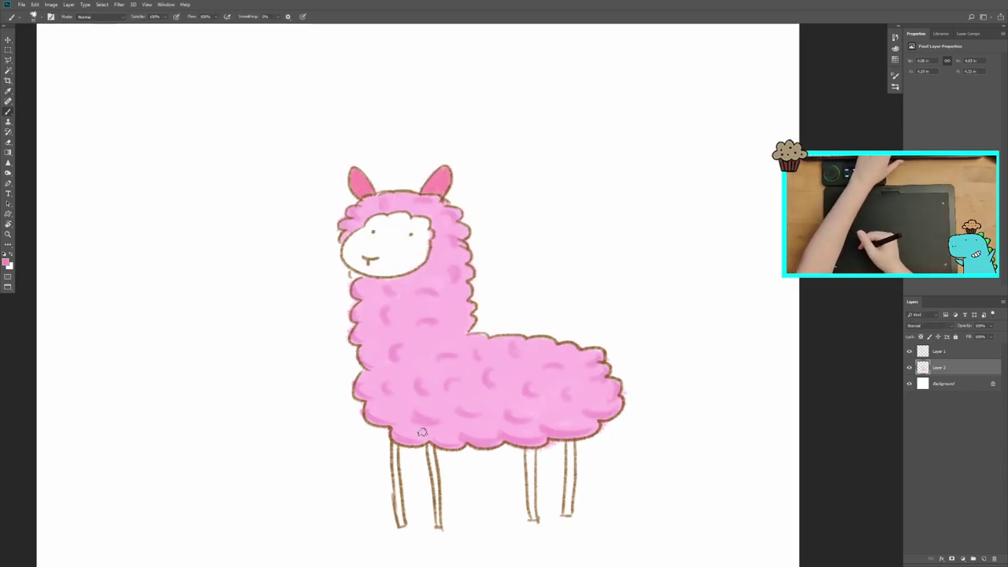
- Paint all four llama legs pink and dab pink blush on both cheeks
{"action": "left_click_drag", "start_coordinate": [398, 451], "coordinate": [400, 524]}
{"action": "left_click_drag", "start_coordinate": [431, 446], "coordinate": [437, 526]}
{"action": "left_click_drag", "start_coordinate": [531, 449], "coordinate": [534, 518]}
{"action": "left_click_drag", "start_coordinate": [570, 442], "coordinate": [566, 514]}
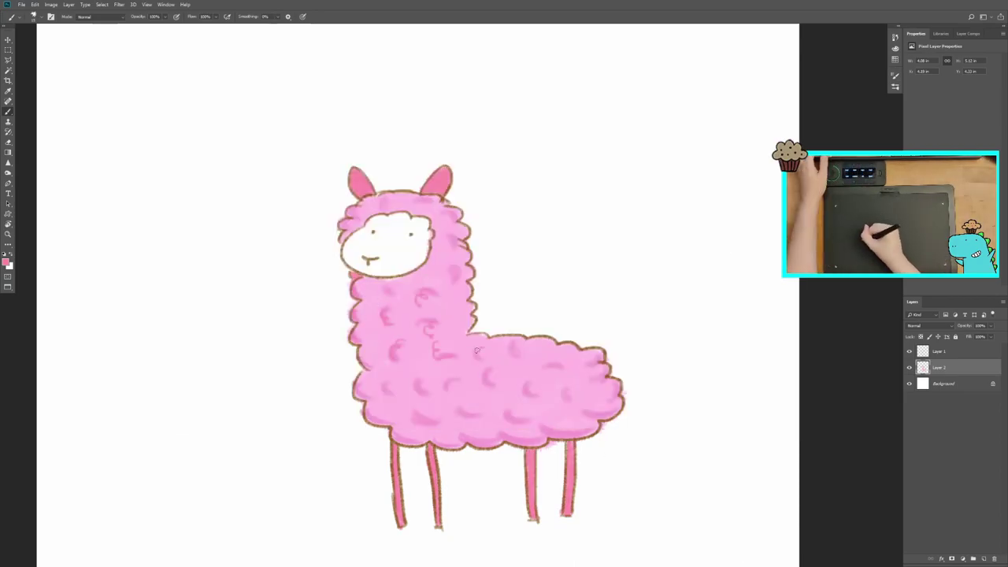
{"action": "left_click", "coordinate": [409, 246]}
{"action": "left_click", "coordinate": [359, 242]}
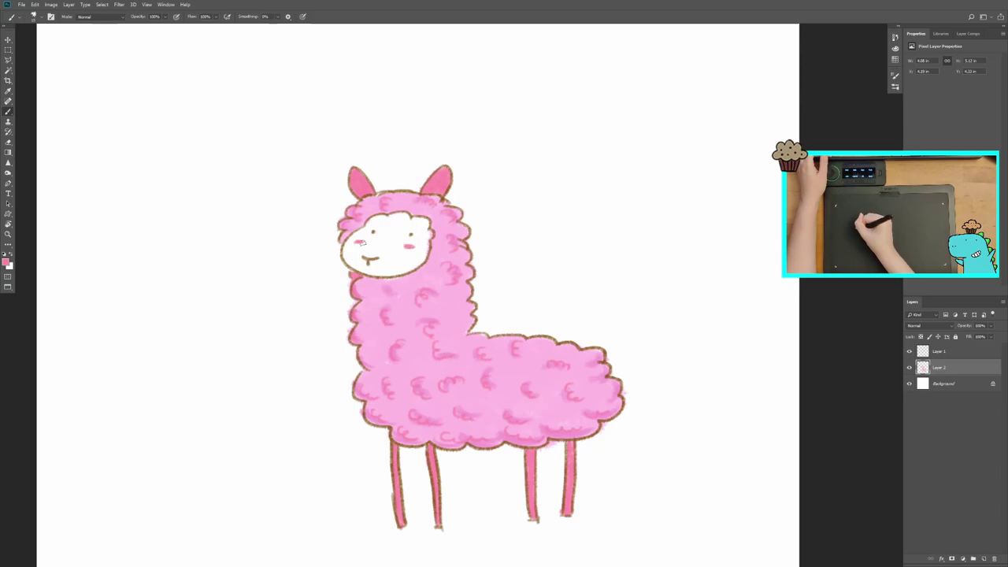
- Draw a long brown ground line across the canvas on the layer beneath the llama
{"action": "key", "text": "e"}
{"action": "left_click", "coordinate": [939, 368]}
{"action": "key", "text": "ctrl+minus"}
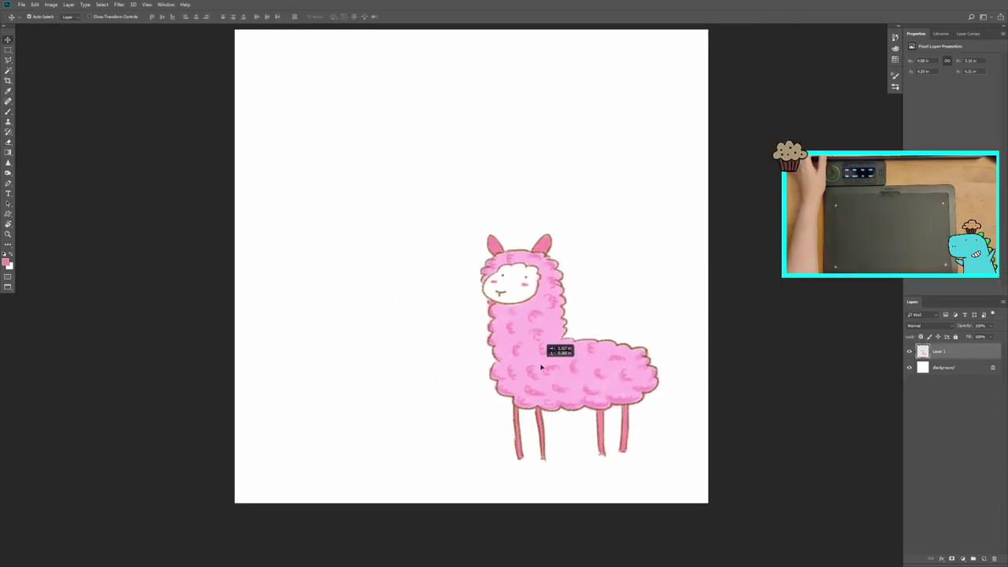
{"action": "key", "text": "b"}
{"action": "left_click_drag", "start_coordinate": [234, 447], "coordinate": [708, 451]}
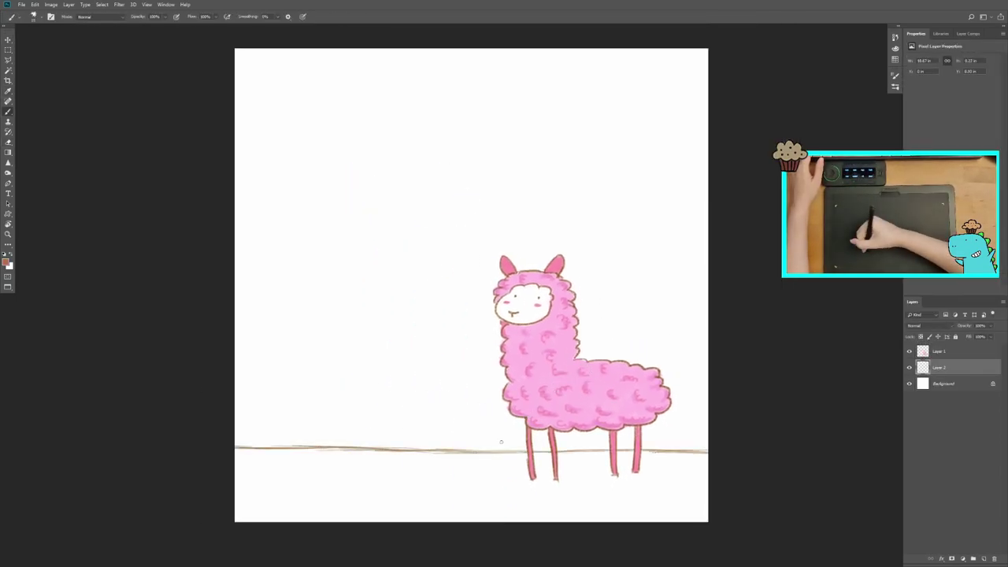
- Try a few vertical lines and a cloud outline, then undo them
{"action": "left_click_drag", "start_coordinate": [334, 209], "coordinate": [303, 414]}
{"action": "left_click_drag", "start_coordinate": [684, 243], "coordinate": [686, 386]}
{"action": "left_click_drag", "start_coordinate": [648, 134], "coordinate": [639, 157]}
{"action": "key", "text": "ctrl+z"}
{"action": "key", "text": "ctrl+z"}
{"action": "key", "text": "ctrl+z"}
- Draw a row of vertical post lines down to the ground on both sides of the llama
{"action": "mouse_move", "coordinate": [298, 246]}
{"action": "left_mouse_down"}
{"action": "mouse_move", "coordinate": [298, 479]}
{"action": "mouse_move", "coordinate": [314, 479]}
{"action": "left_mouse_up"}
{"action": "left_click_drag", "start_coordinate": [354, 246], "coordinate": [355, 479]}
{"action": "left_click_drag", "start_coordinate": [409, 276], "coordinate": [411, 483]}
{"action": "left_click_drag", "start_coordinate": [432, 244], "coordinate": [432, 482]}
{"action": "left_click_drag", "start_coordinate": [468, 244], "coordinate": [468, 482]}
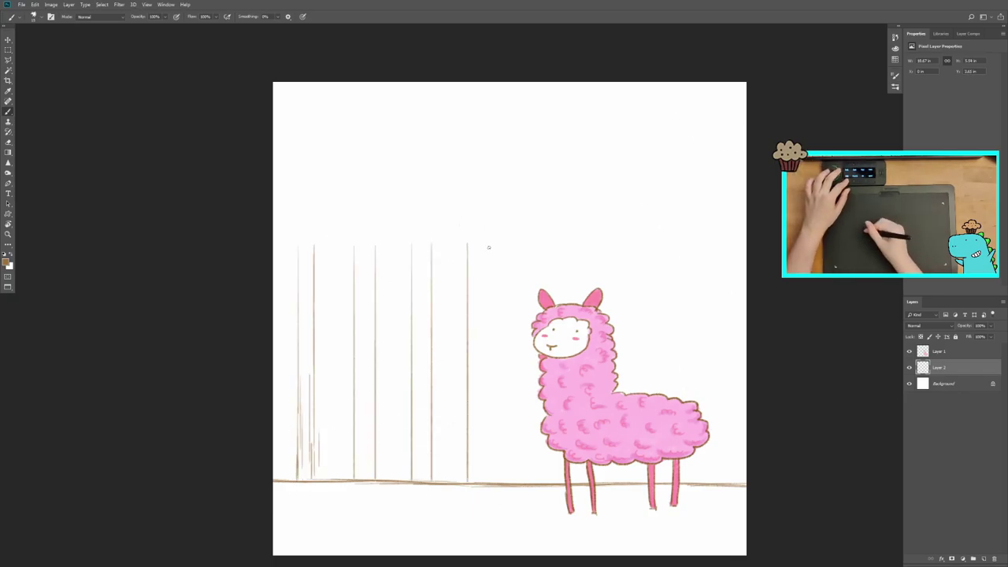
{"action": "left_click_drag", "start_coordinate": [616, 247], "coordinate": [617, 482]}
{"action": "left_click_drag", "start_coordinate": [644, 247], "coordinate": [643, 482]}
{"action": "left_click_drag", "start_coordinate": [666, 247], "coordinate": [666, 482]}
{"action": "mouse_move", "coordinate": [698, 244]}
{"action": "left_mouse_down"}
{"action": "mouse_move", "coordinate": [698, 482]}
{"action": "mouse_move", "coordinate": [714, 482]}
{"action": "left_mouse_up"}
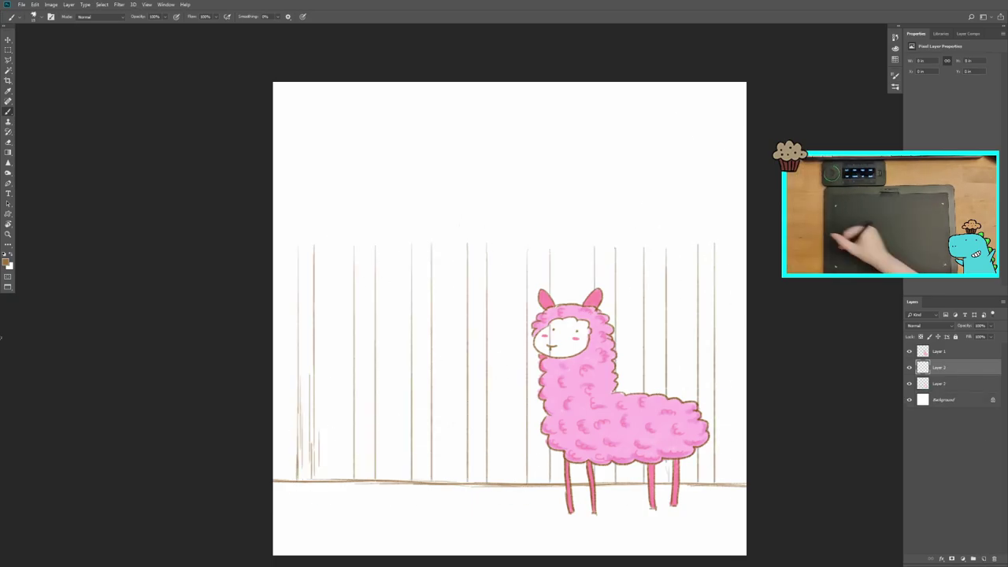
- Add a new layer, set brush flow to 50%, and add wood-grain strokes on Layer 2
{"action": "key", "text": "ctrl+shift+alt+n"}
{"action": "key", "text": "shift+5"}
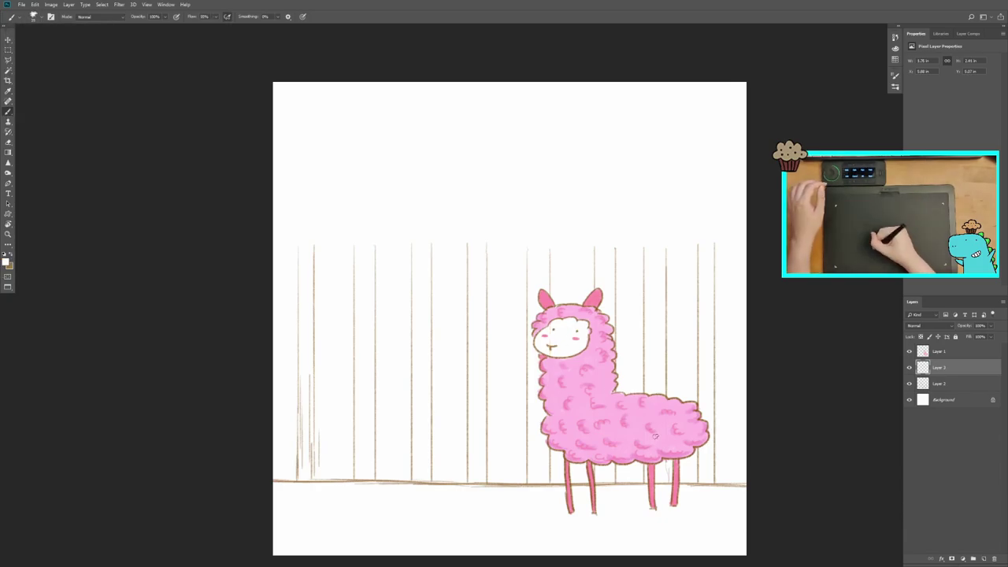
{"action": "left_click", "coordinate": [953, 382]}
{"action": "scroll", "coordinate": [341, 293], "scroll_direction": "up", "scroll_amount": 2}
{"action": "left_click_drag", "start_coordinate": [319, 166], "coordinate": [319, 228]}
{"action": "scroll", "coordinate": [319, 263], "scroll_direction": "down", "scroll_amount": 1}
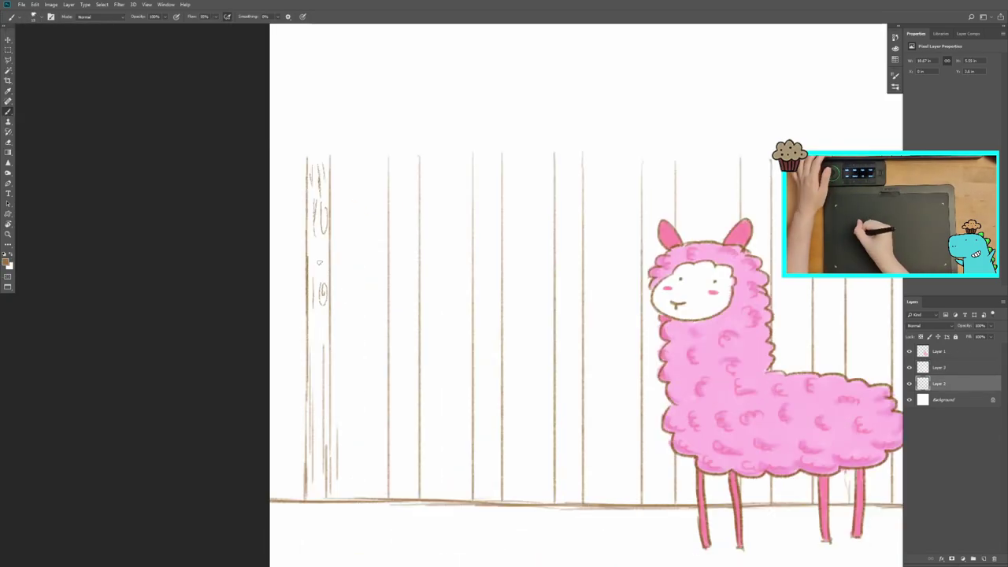
- Sketch a pot-shaped top above the left post and two long curved trunks beside the llama
{"action": "left_click_drag", "start_coordinate": [319, 283], "coordinate": [199, 291]}
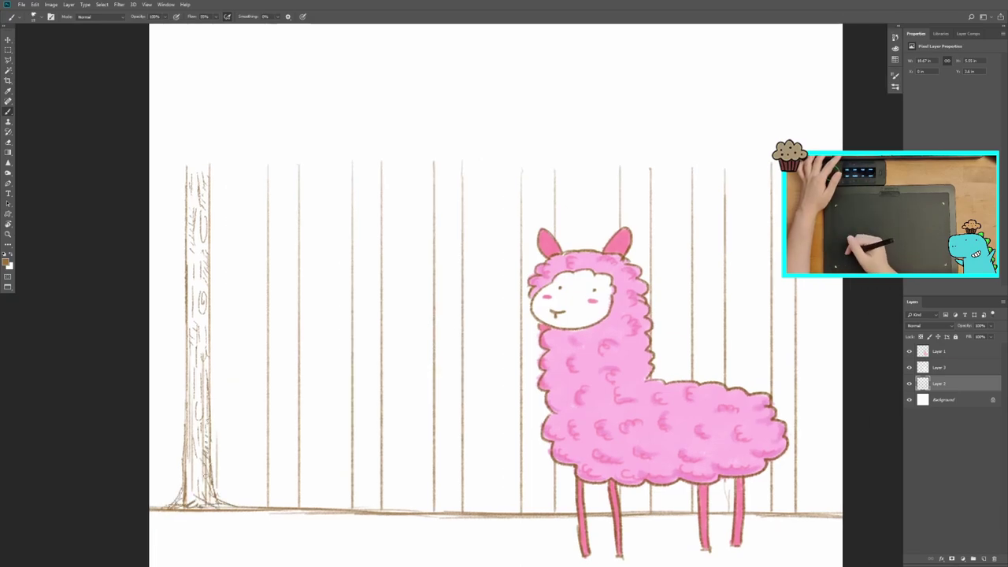
{"action": "left_click_drag", "start_coordinate": [180, 163], "coordinate": [324, 331]}
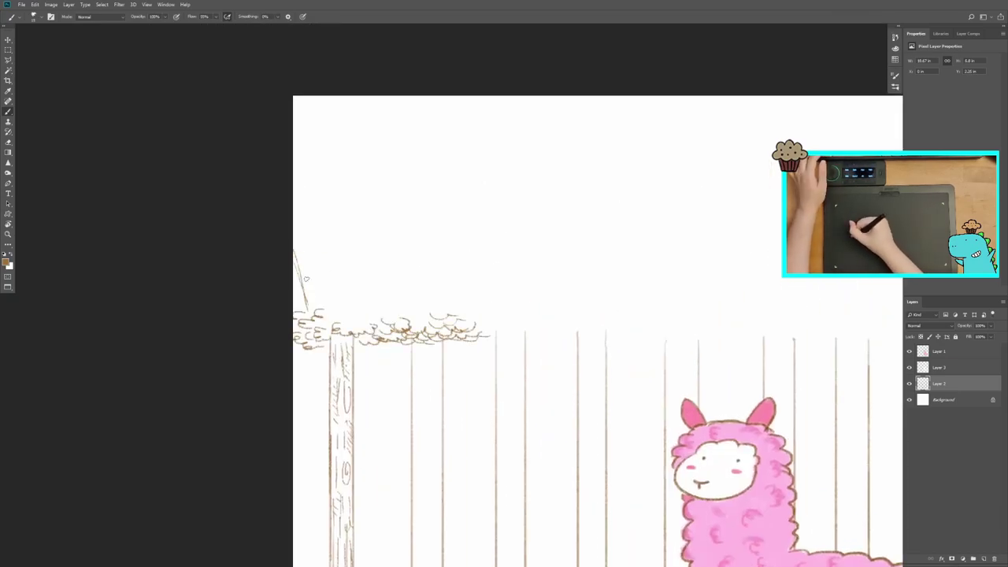
{"action": "left_click_drag", "start_coordinate": [307, 278], "coordinate": [392, 256]}
{"action": "left_click_drag", "start_coordinate": [293, 254], "coordinate": [338, 214]}
{"action": "scroll", "coordinate": [383, 249], "scroll_direction": "down", "scroll_amount": 3}
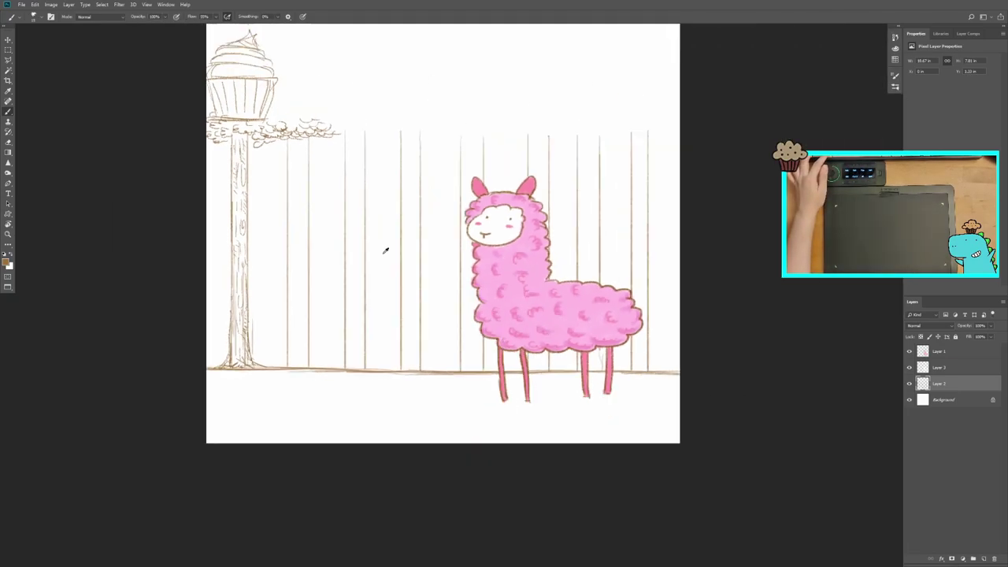
{"action": "scroll", "coordinate": [321, 302], "scroll_direction": "up", "scroll_amount": 1}
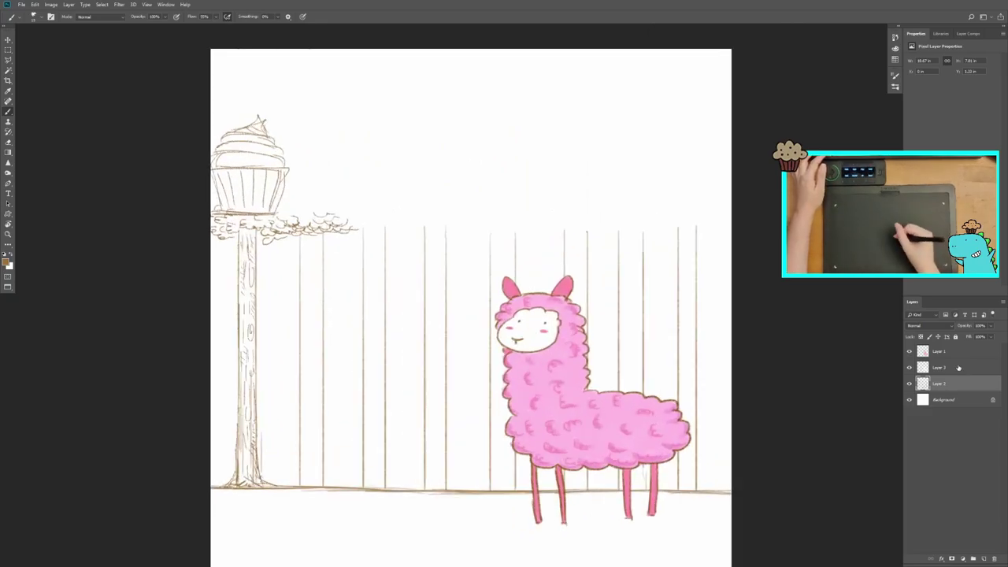
{"action": "left_click_drag", "start_coordinate": [356, 213], "coordinate": [386, 456]}
{"action": "left_click_drag", "start_coordinate": [639, 219], "coordinate": [684, 315]}
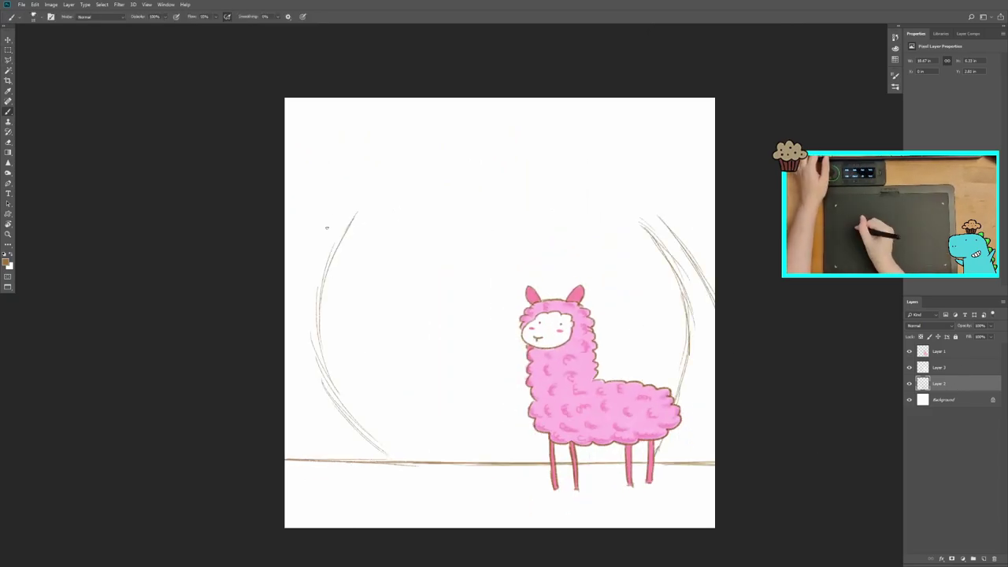
- Add grass by the back legs and a first branch, hiding the new Layer 4
{"action": "left_click_drag", "start_coordinate": [688, 432], "coordinate": [693, 436]}
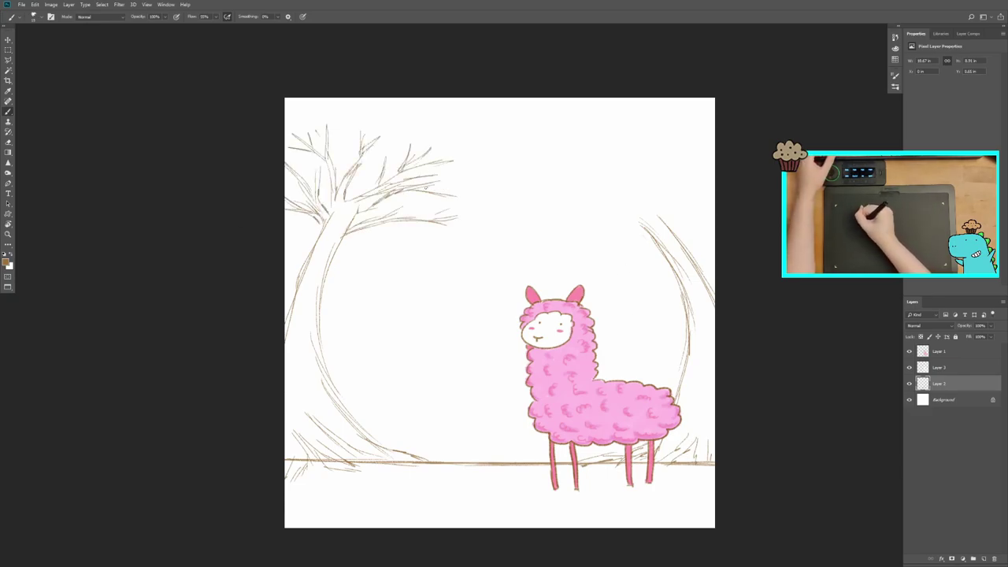
{"action": "left_click_drag", "start_coordinate": [425, 193], "coordinate": [465, 188]}
{"action": "key", "text": "ctrl+shift+alt+n"}
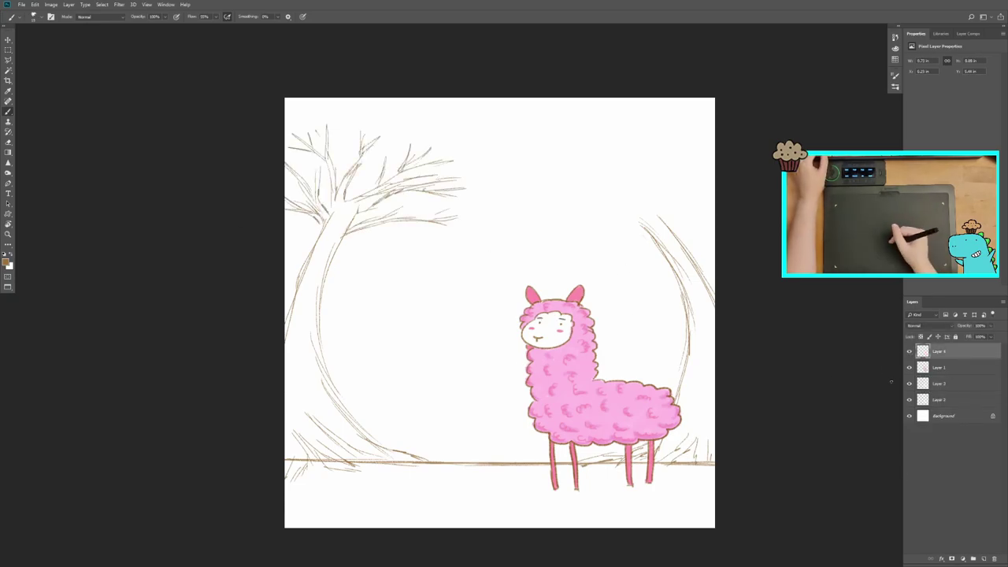
{"action": "left_click", "coordinate": [910, 351]}
{"action": "left_click", "coordinate": [939, 400]}
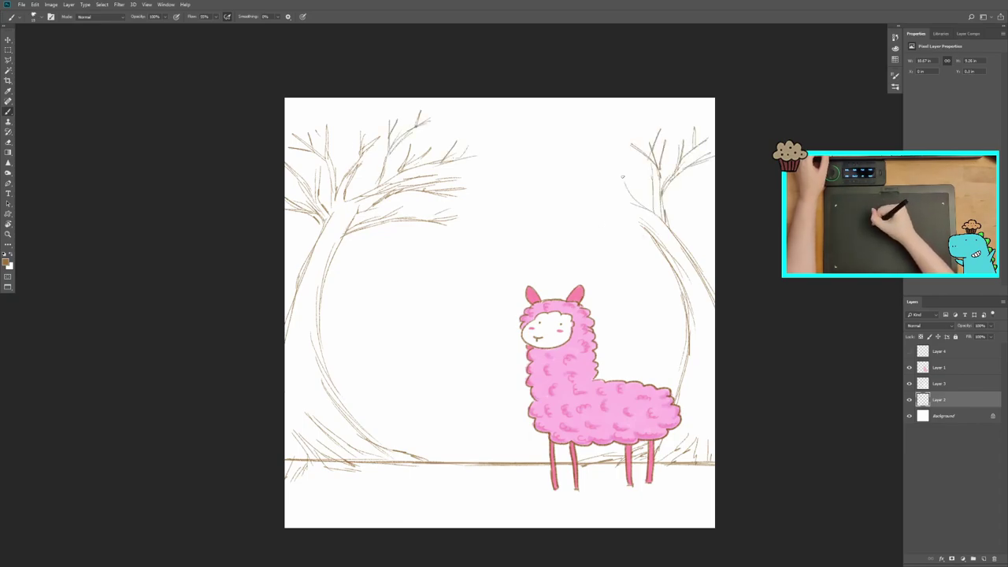
- Draw spreading branches on both trees and a knot hole on the right trunk
{"action": "left_click_drag", "start_coordinate": [641, 219], "coordinate": [567, 224]}
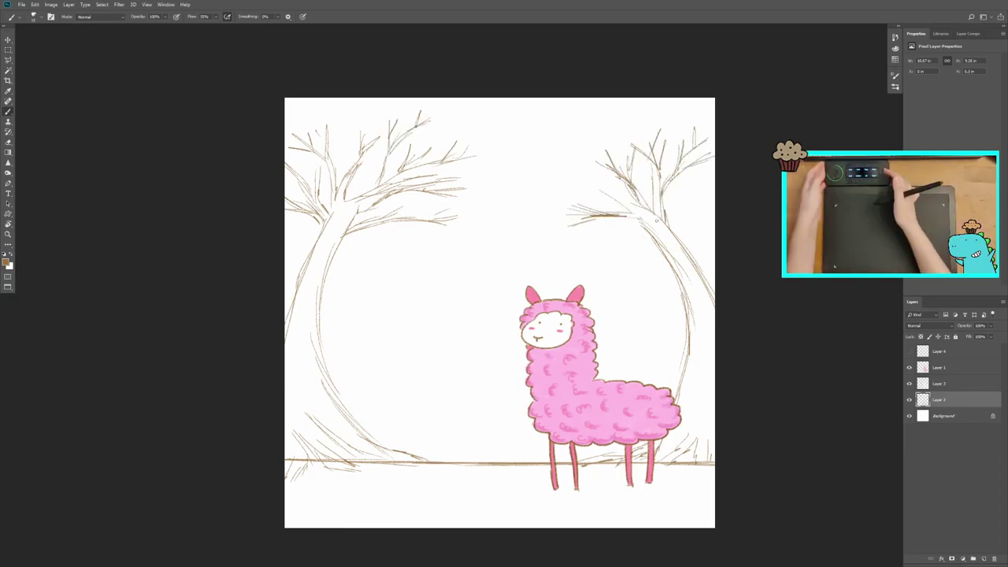
{"action": "left_click_drag", "start_coordinate": [576, 153], "coordinate": [544, 135]}
{"action": "left_click_drag", "start_coordinate": [632, 148], "coordinate": [589, 115]}
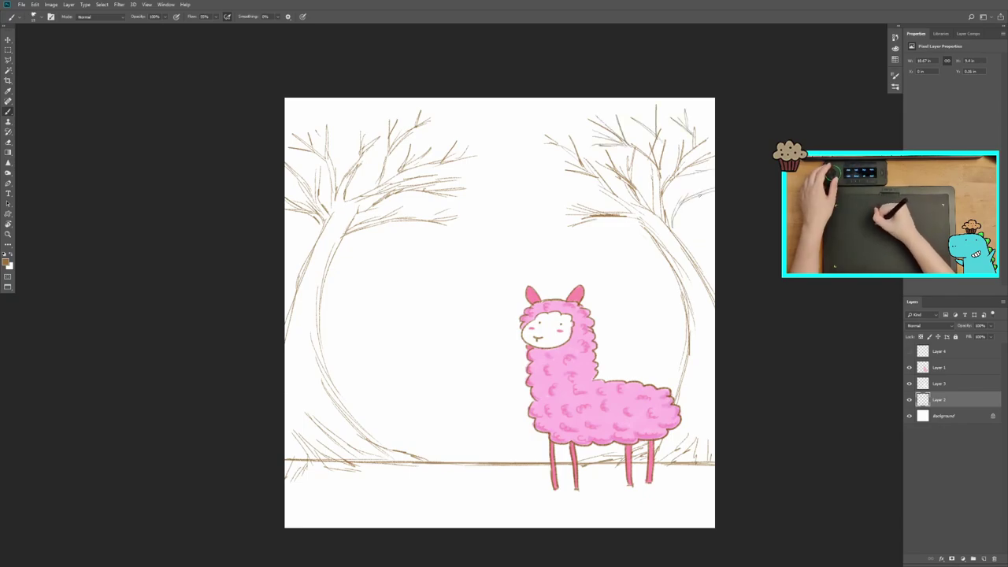
{"action": "left_click_drag", "start_coordinate": [398, 225], "coordinate": [437, 245]}
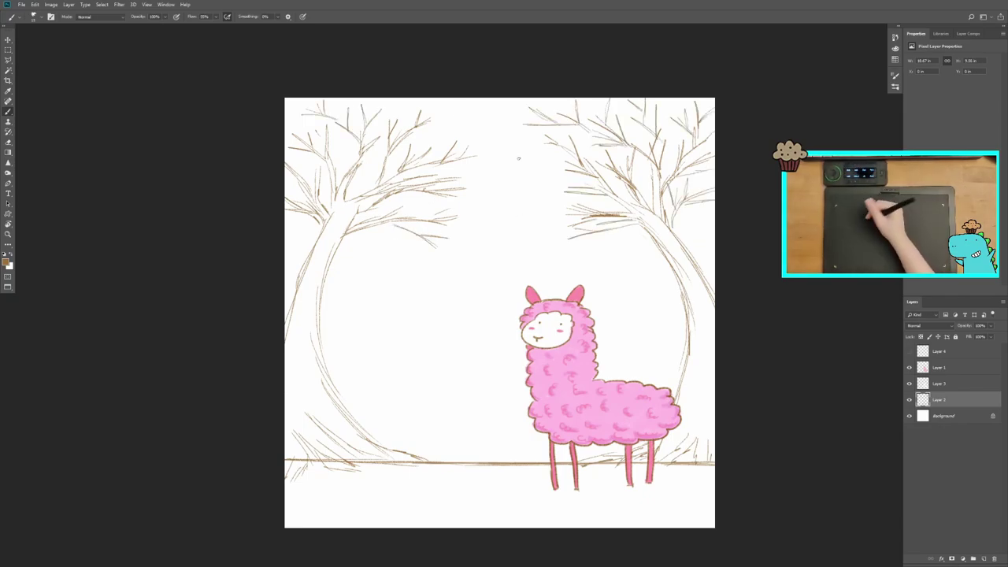
{"action": "left_click_drag", "start_coordinate": [457, 111], "coordinate": [379, 142]}
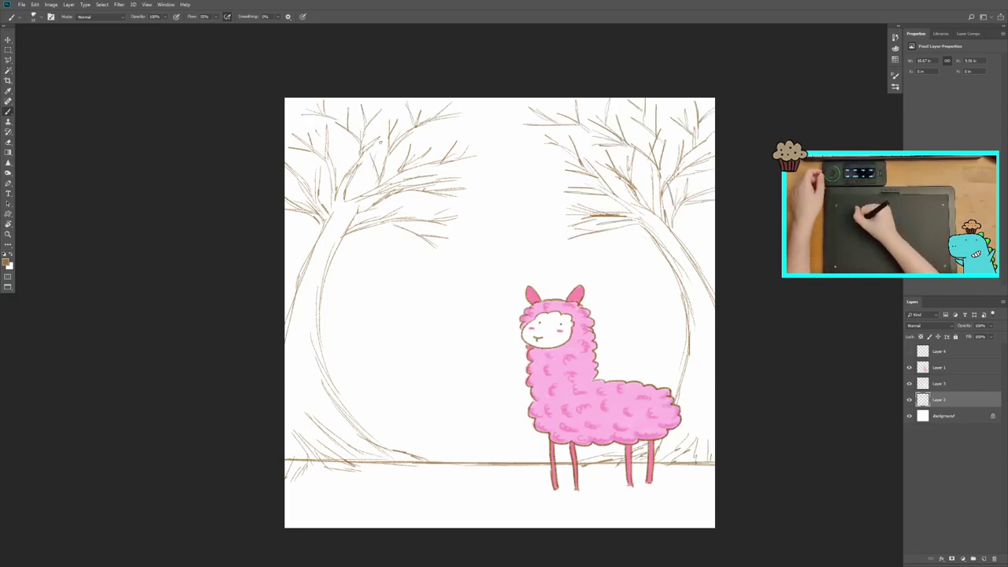
{"action": "left_click_drag", "start_coordinate": [693, 378], "coordinate": [670, 461]}
{"action": "left_click_drag", "start_coordinate": [699, 360], "coordinate": [703, 337]}
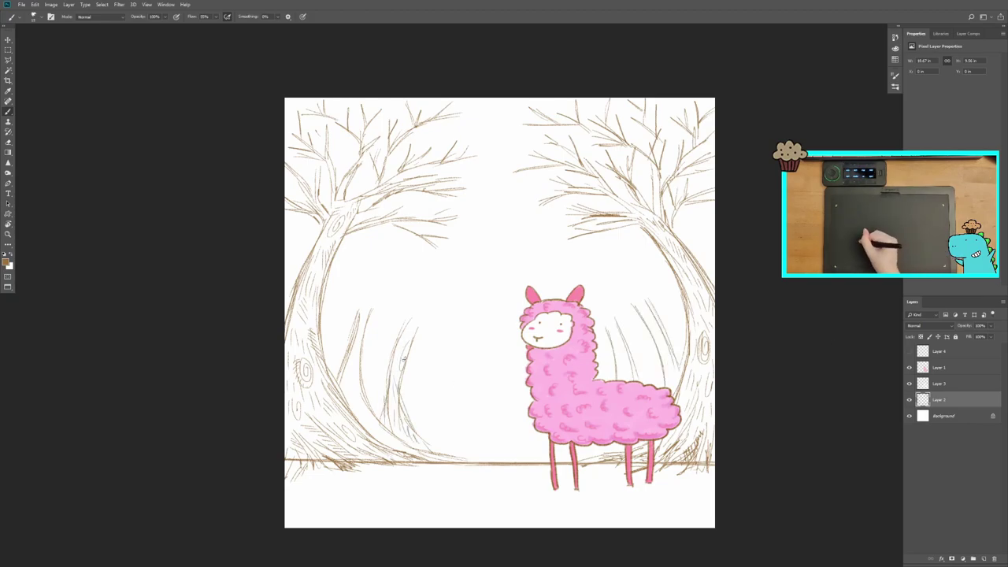
- Sketch smaller background trees on both sides, darken the left tree's base, and add a new layer
{"action": "left_click_drag", "start_coordinate": [364, 315], "coordinate": [430, 455]}
{"action": "left_click_drag", "start_coordinate": [410, 332], "coordinate": [437, 453]}
{"action": "left_click_drag", "start_coordinate": [633, 321], "coordinate": [608, 381]}
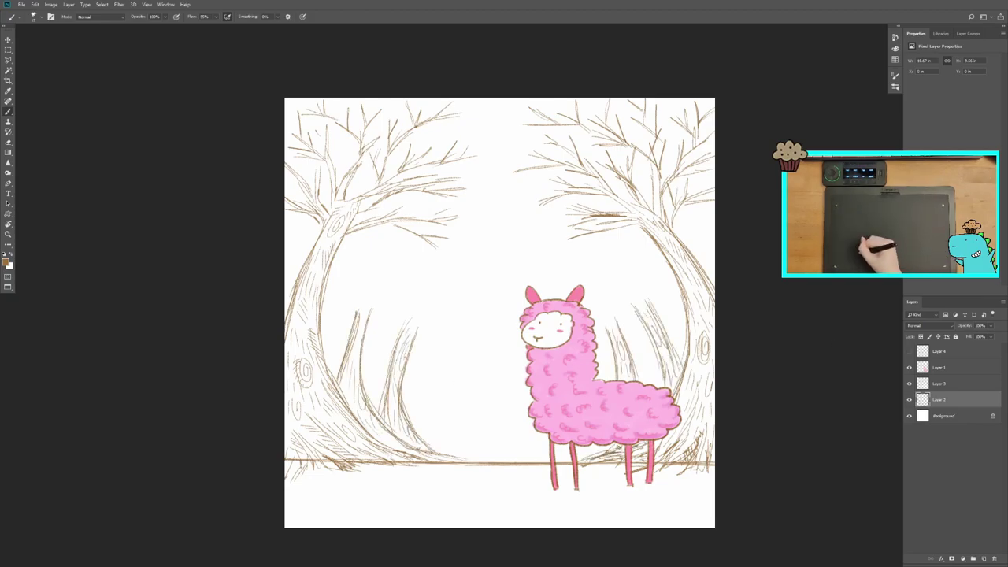
{"action": "left_click_drag", "start_coordinate": [419, 449], "coordinate": [460, 462]}
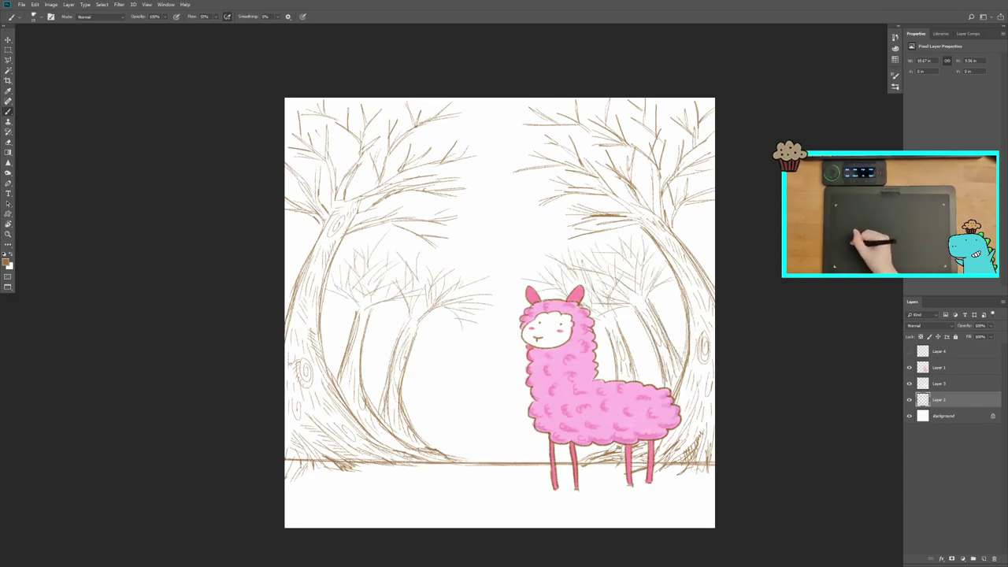
{"action": "key", "text": "ctrl+shift+alt+n"}
- Set yellow as the paint colour, undo the stray smudge, and move the colour layer below the sketch
{"action": "key", "text": "i"}
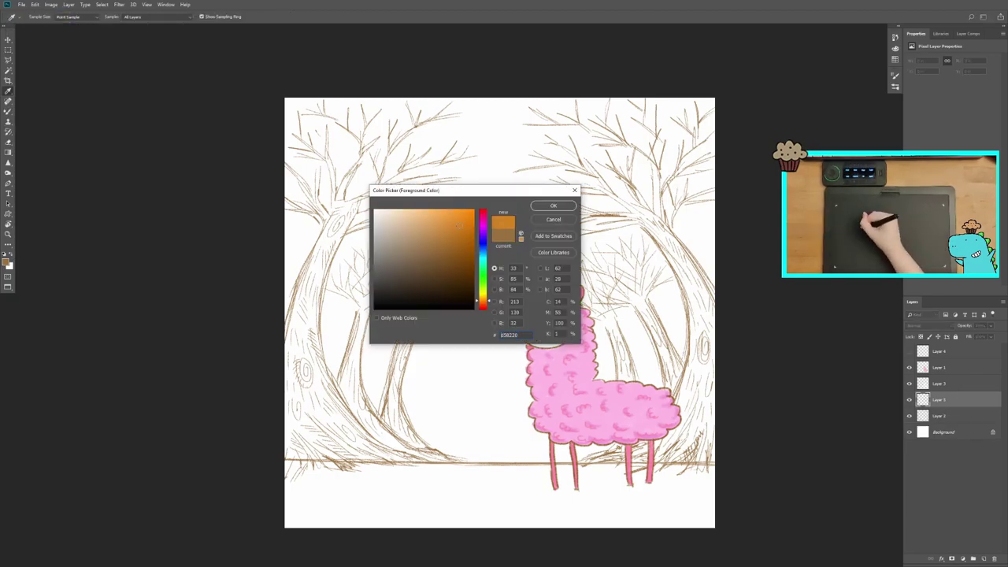
{"action": "key", "text": "Return"}
{"action": "key", "text": "Return"}
{"action": "key", "text": "r"}
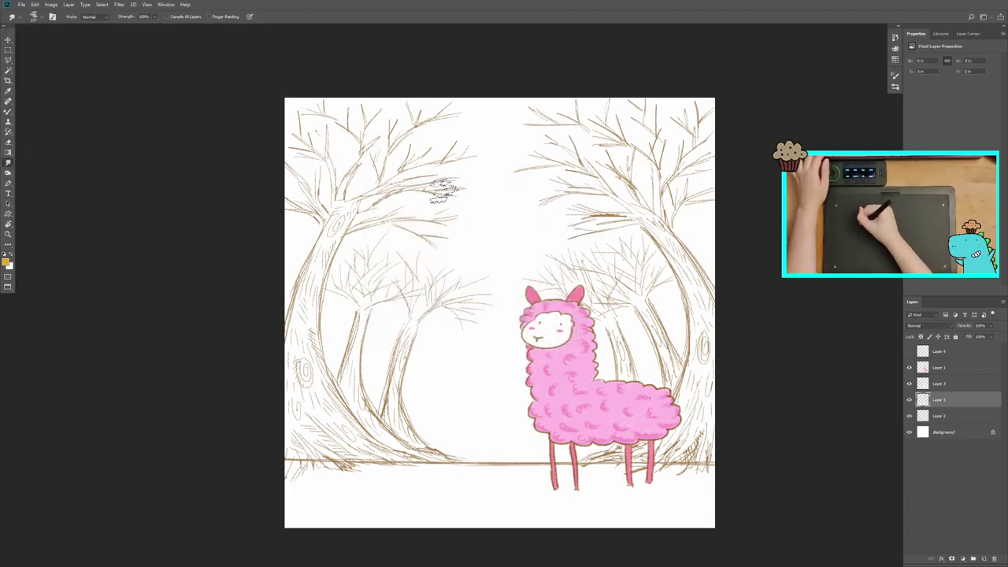
{"action": "key", "text": "ctrl+z"}
{"action": "key", "text": "ctrl+bracketleft"}
{"action": "key", "text": "b"}
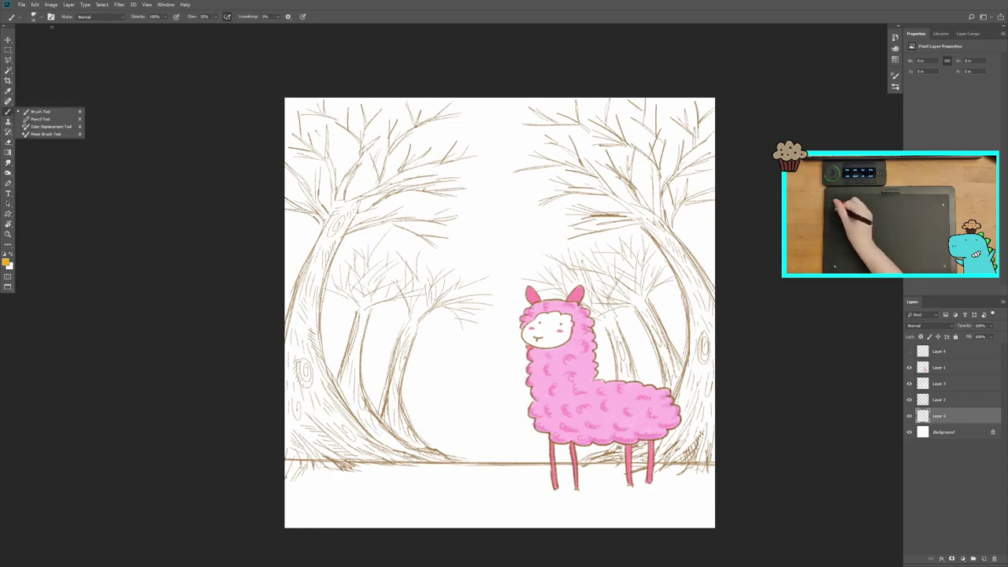
- Paint yellow leaves across the left canopy and its lower-middle branches
{"action": "mouse_move", "coordinate": [453, 181]}
{"action": "left_mouse_down"}
{"action": "mouse_move", "coordinate": [449, 201]}
{"action": "mouse_move", "coordinate": [402, 248]}
{"action": "mouse_move", "coordinate": [465, 303]}
{"action": "left_mouse_up"}
{"action": "left_click_drag", "start_coordinate": [295, 195], "coordinate": [358, 99]}
{"action": "left_click_drag", "start_coordinate": [315, 150], "coordinate": [416, 150]}
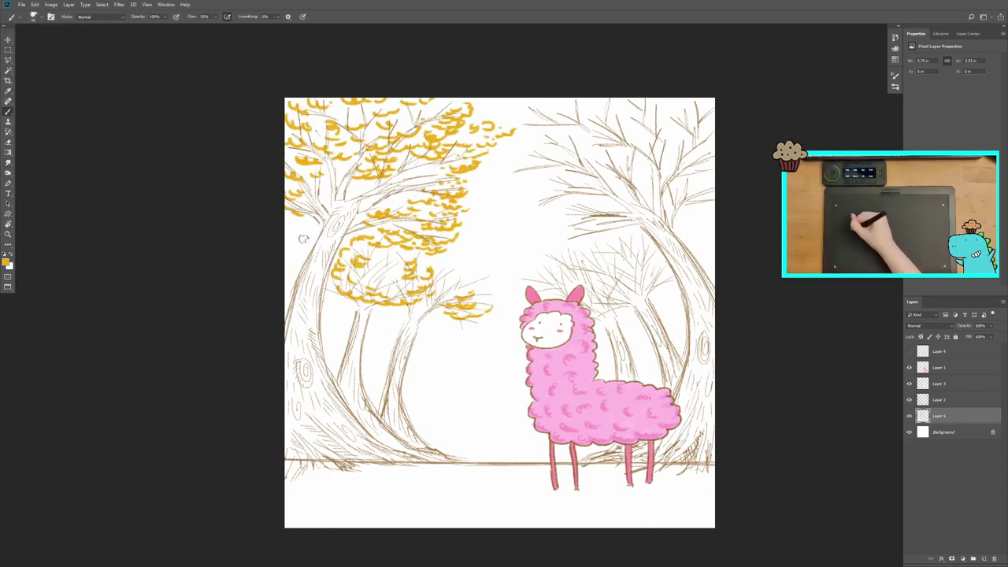
{"action": "left_click_drag", "start_coordinate": [303, 239], "coordinate": [315, 252]}
{"action": "left_click_drag", "start_coordinate": [371, 267], "coordinate": [500, 303]}
{"action": "left_click_drag", "start_coordinate": [437, 272], "coordinate": [465, 296]}
- Paint yellow leaves across the right canopy, above the llama's head, and in the central gap
{"action": "left_click_drag", "start_coordinate": [543, 126], "coordinate": [504, 174]}
{"action": "mouse_move", "coordinate": [504, 103]}
{"action": "left_mouse_down"}
{"action": "mouse_move", "coordinate": [571, 161]}
{"action": "mouse_move", "coordinate": [611, 237]}
{"action": "left_mouse_up"}
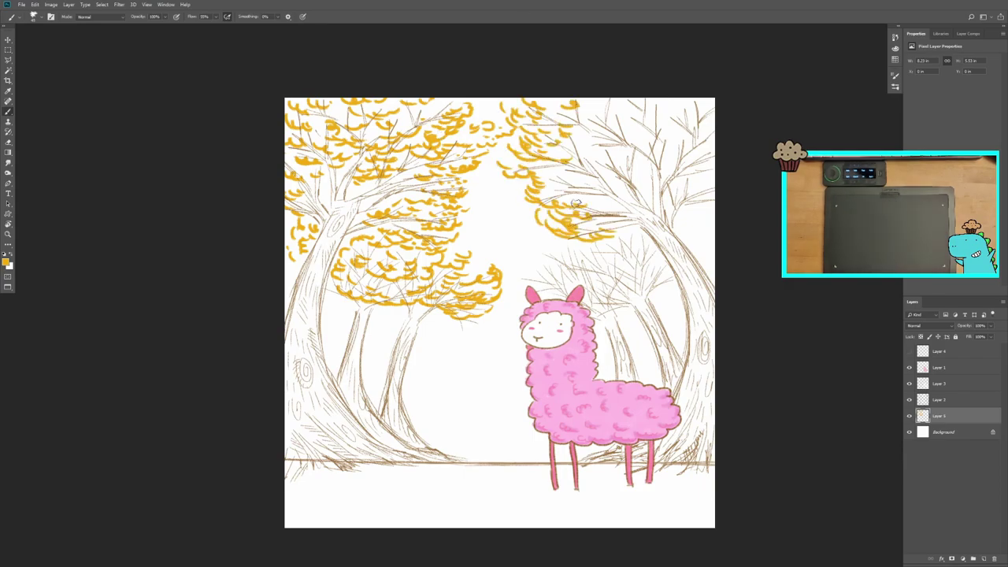
{"action": "mouse_move", "coordinate": [576, 203]}
{"action": "left_mouse_down"}
{"action": "mouse_move", "coordinate": [543, 295]}
{"action": "mouse_move", "coordinate": [646, 260]}
{"action": "mouse_move", "coordinate": [693, 205]}
{"action": "left_mouse_up"}
{"action": "mouse_move", "coordinate": [685, 154]}
{"action": "left_mouse_down"}
{"action": "mouse_move", "coordinate": [657, 113]}
{"action": "mouse_move", "coordinate": [709, 138]}
{"action": "left_mouse_up"}
{"action": "left_click_drag", "start_coordinate": [456, 175], "coordinate": [484, 259]}
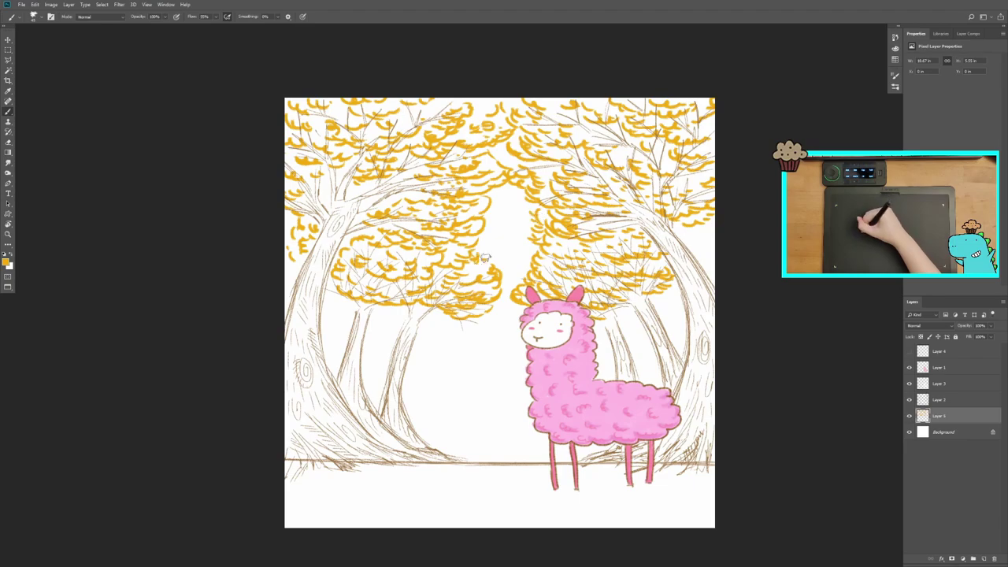
- Pick orange and dab orange accent strokes through both canopies
{"action": "left_click", "coordinate": [6, 262]}
{"action": "left_click", "coordinate": [549, 204]}
{"action": "left_click_drag", "start_coordinate": [303, 120], "coordinate": [355, 123]}
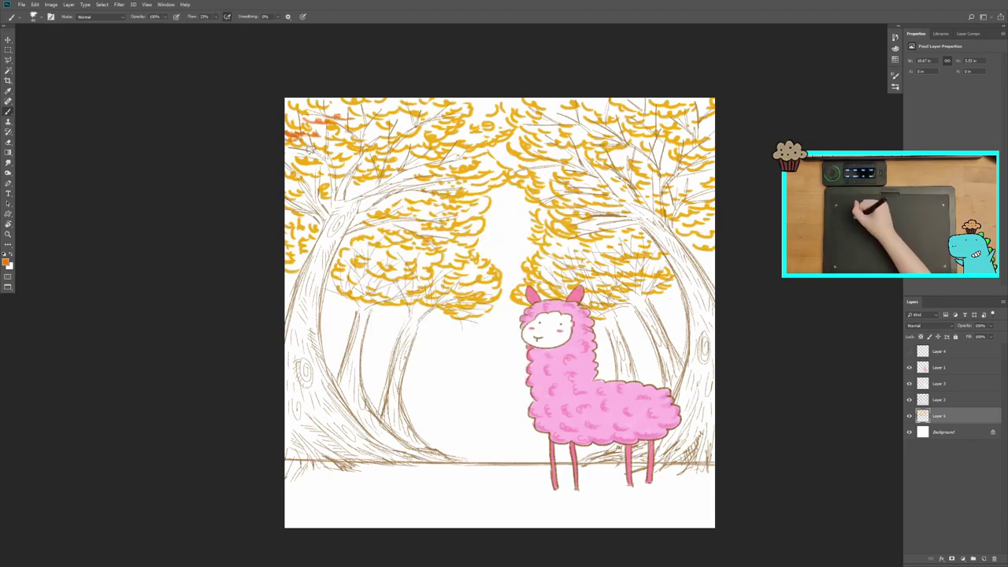
{"action": "left_click_drag", "start_coordinate": [381, 199], "coordinate": [414, 189]}
{"action": "left_click_drag", "start_coordinate": [366, 252], "coordinate": [388, 244]}
{"action": "left_click_drag", "start_coordinate": [288, 244], "coordinate": [309, 229]}
{"action": "left_click_drag", "start_coordinate": [287, 157], "coordinate": [356, 167]}
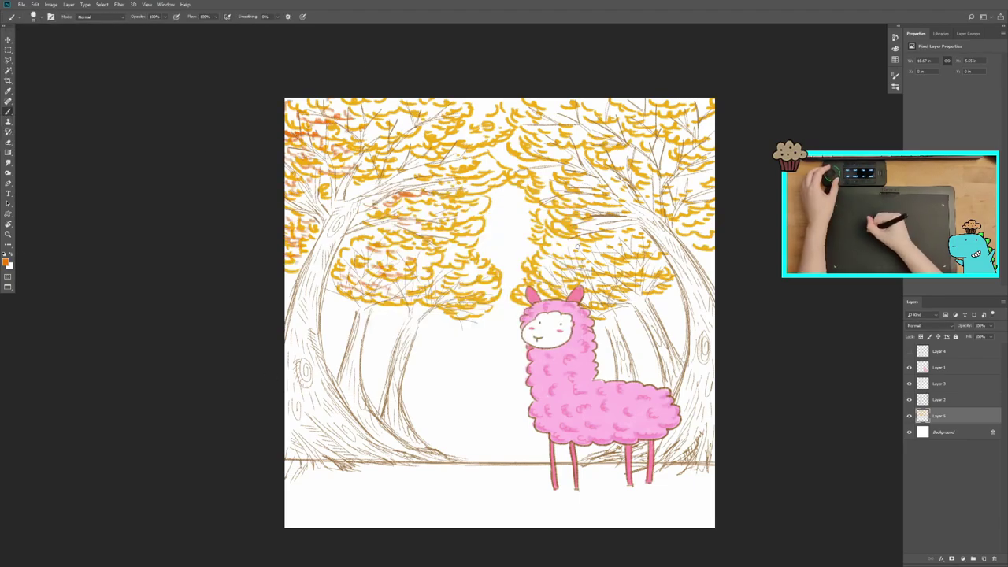
{"action": "left_click_drag", "start_coordinate": [556, 241], "coordinate": [613, 252]}
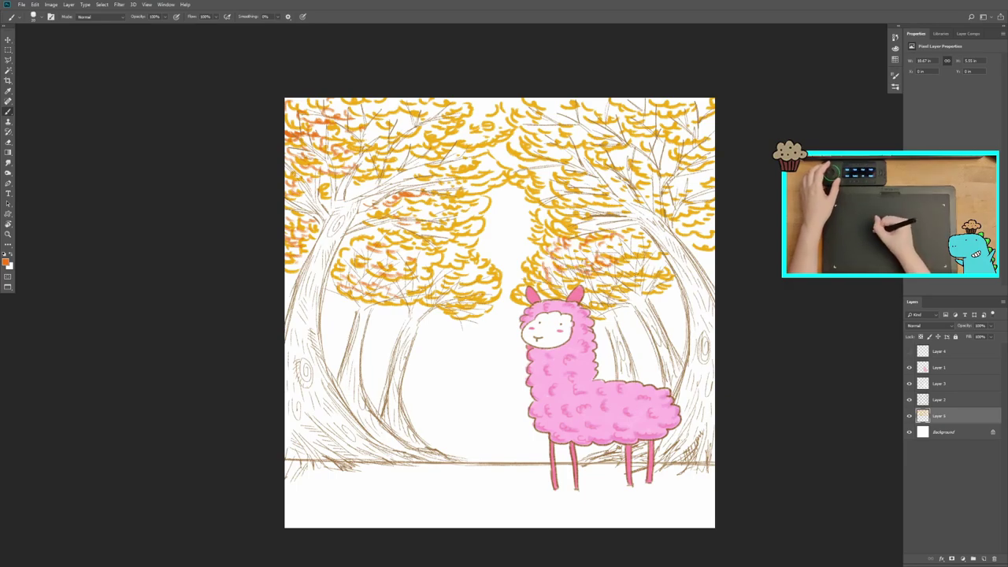
{"action": "left_click_drag", "start_coordinate": [389, 298], "coordinate": [487, 278]}
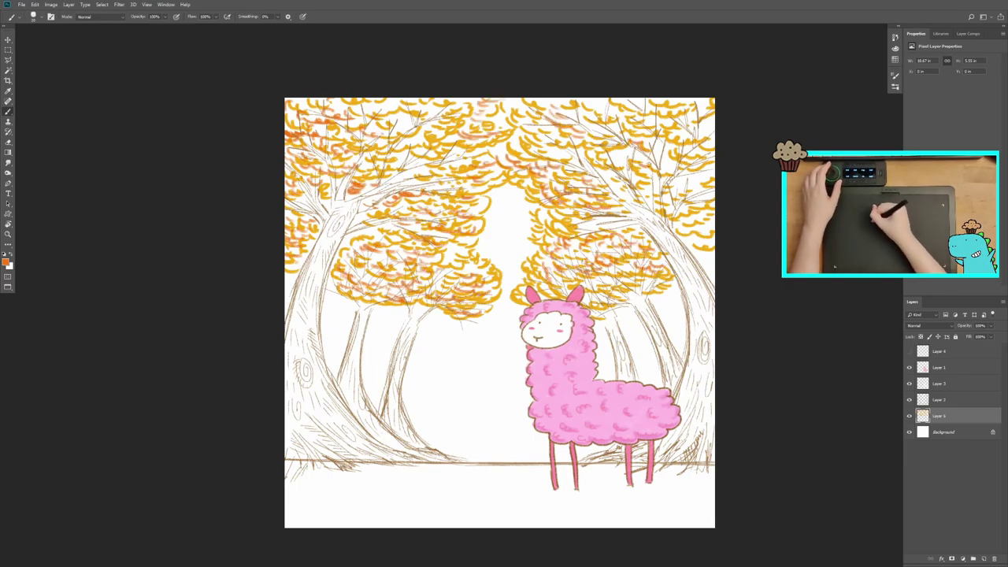
{"action": "left_click", "coordinate": [33, 16]}
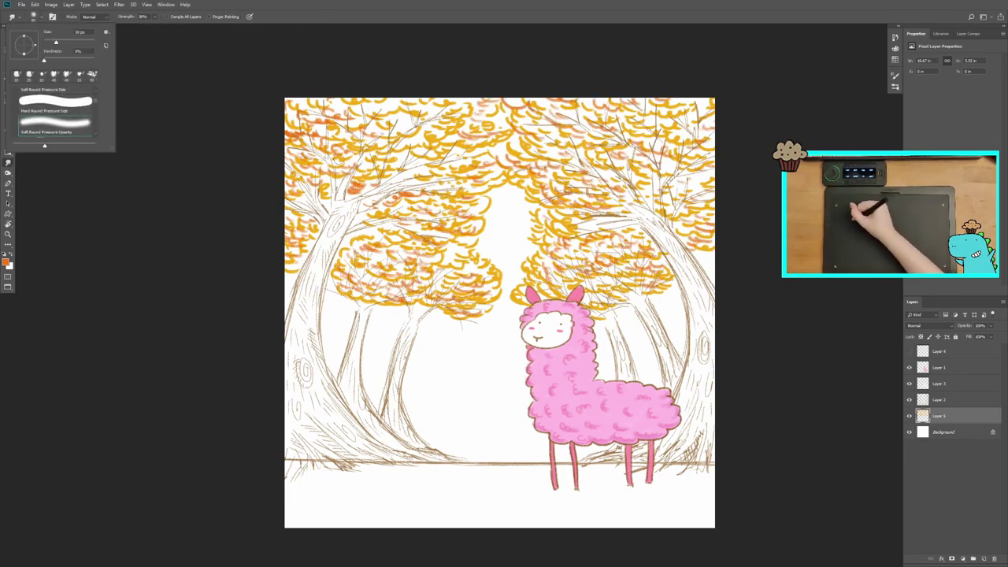
- Pick a red-orange at lower brush strength and softly shade the left canopy
{"action": "left_click_drag", "start_coordinate": [287, 185], "coordinate": [339, 151]}
{"action": "left_click", "coordinate": [6, 262]}
{"action": "key", "text": "Return"}
{"action": "left_click_drag", "start_coordinate": [292, 221], "coordinate": [473, 260]}
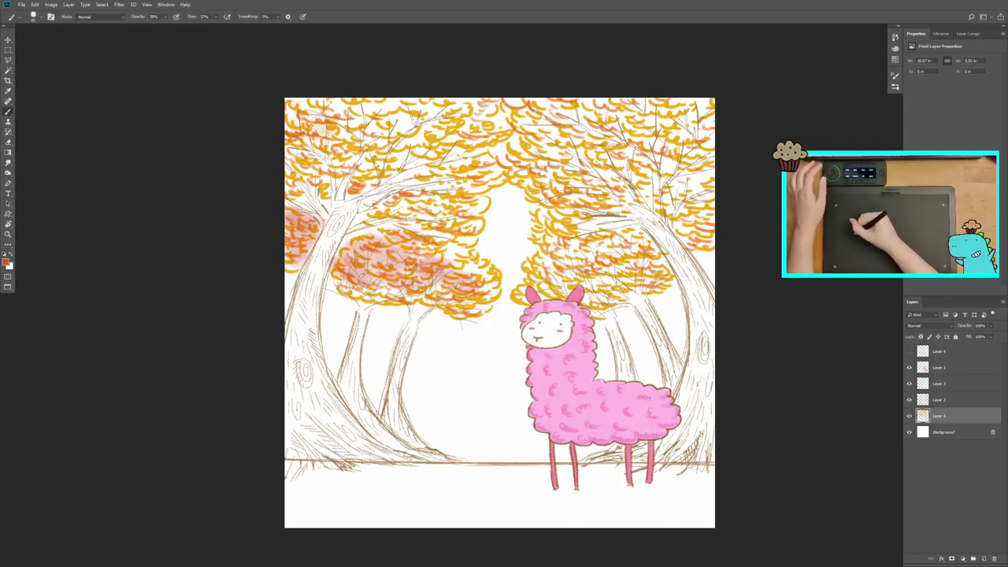
{"action": "mouse_move", "coordinate": [338, 283]}
{"action": "left_mouse_down"}
{"action": "mouse_move", "coordinate": [481, 205]}
{"action": "mouse_move", "coordinate": [315, 119]}
{"action": "mouse_move", "coordinate": [512, 141]}
{"action": "left_mouse_up"}
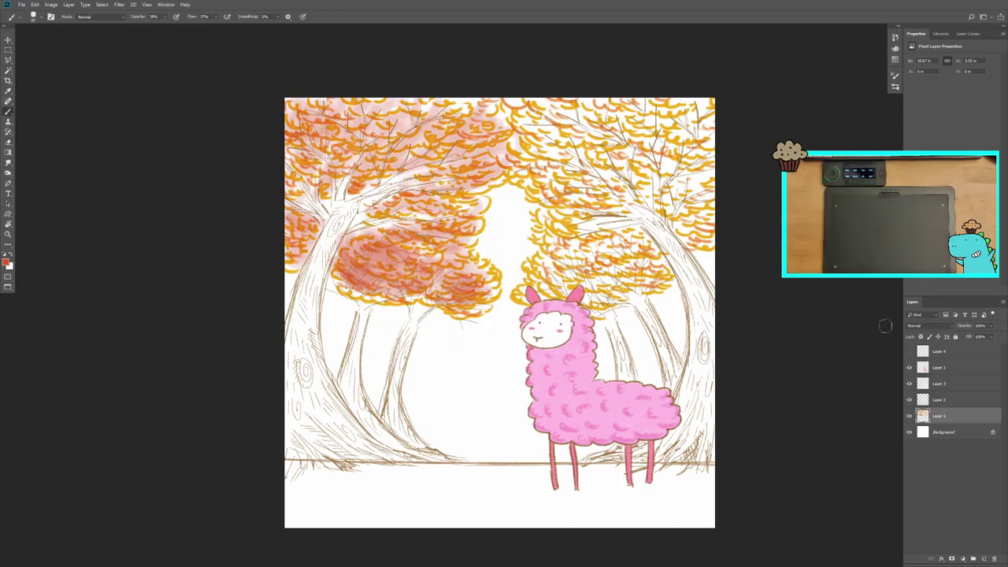
- Wash soft reddish pink over the right canopy and deepen the red on both canopies
{"action": "left_click_drag", "start_coordinate": [335, 304], "coordinate": [417, 275]}
{"action": "left_click_drag", "start_coordinate": [508, 110], "coordinate": [709, 189]}
{"action": "left_click_drag", "start_coordinate": [520, 237], "coordinate": [614, 158]}
{"action": "left_click_drag", "start_coordinate": [583, 291], "coordinate": [709, 213]}
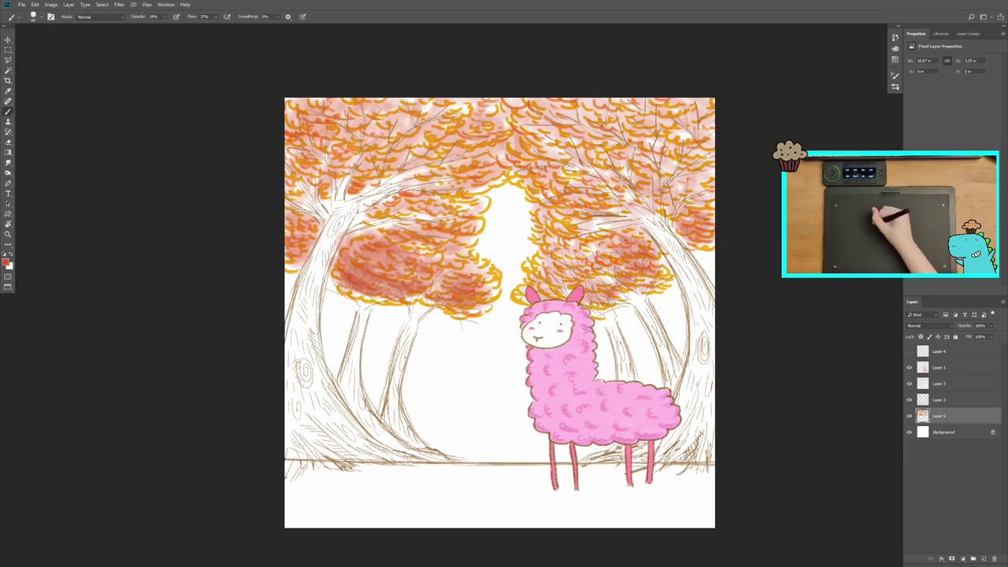
{"action": "left_click_drag", "start_coordinate": [559, 189], "coordinate": [686, 134]}
{"action": "left_click_drag", "start_coordinate": [339, 296], "coordinate": [382, 272]}
{"action": "left_click_drag", "start_coordinate": [299, 209], "coordinate": [315, 106]}
{"action": "left_click_drag", "start_coordinate": [378, 173], "coordinate": [485, 138]}
{"action": "left_click_drag", "start_coordinate": [335, 181], "coordinate": [386, 118]}
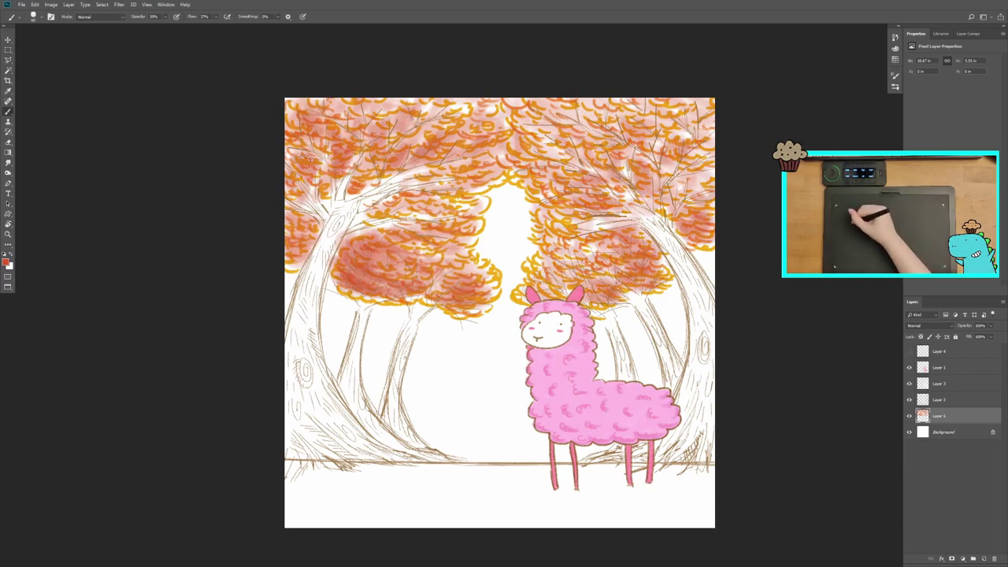
{"action": "left_click_drag", "start_coordinate": [315, 201], "coordinate": [583, 118]}
{"action": "left_click_drag", "start_coordinate": [653, 181], "coordinate": [701, 111]}
{"action": "left_click_drag", "start_coordinate": [568, 165], "coordinate": [701, 102]}
- Blend light orange between the canopies and along their tops and edges, then add an empty layer
{"action": "left_click_drag", "start_coordinate": [346, 224], "coordinate": [410, 182]}
{"action": "left_click", "coordinate": [6, 263]}
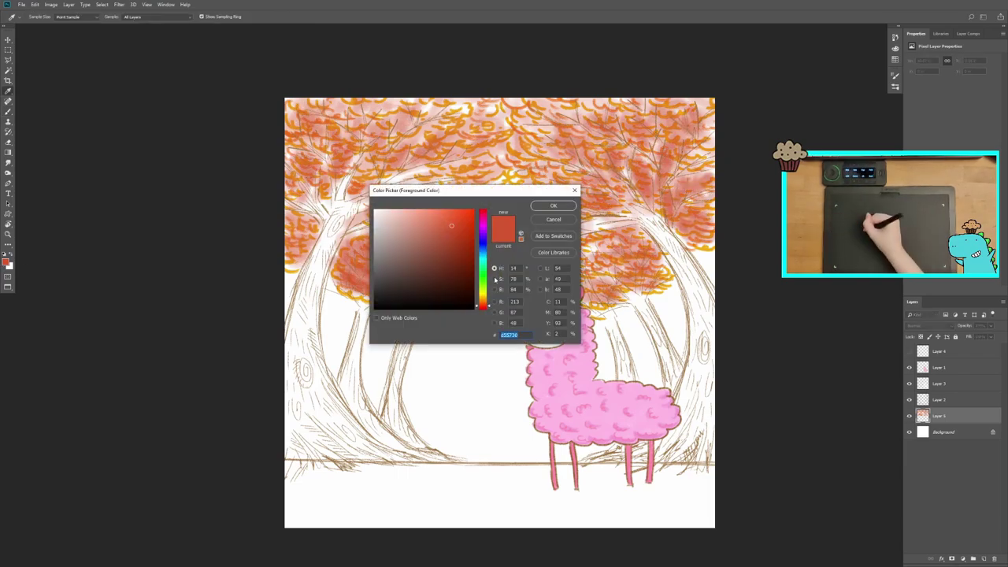
{"action": "left_click_drag", "start_coordinate": [479, 225], "coordinate": [524, 170]}
{"action": "left_click_drag", "start_coordinate": [465, 311], "coordinate": [529, 268]}
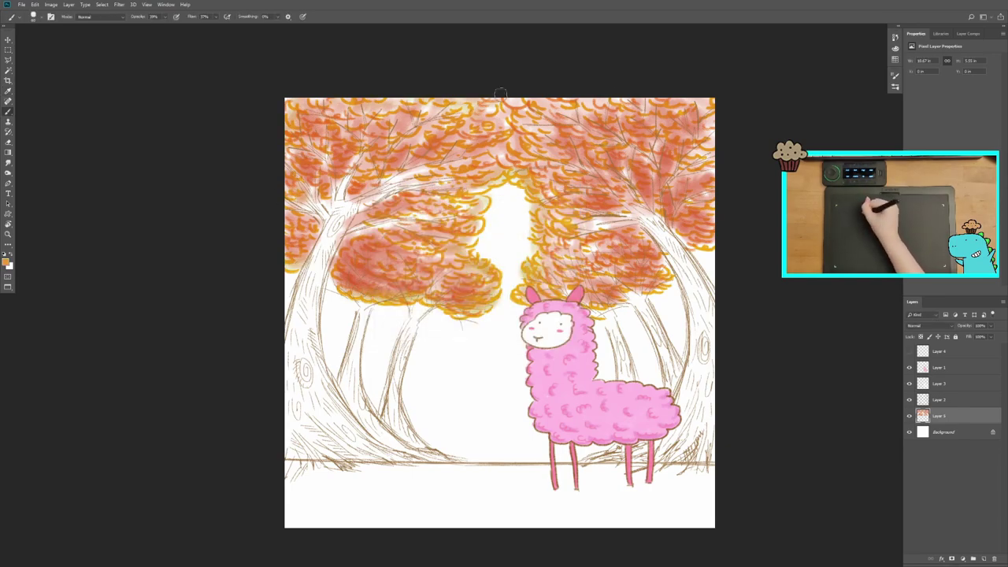
{"action": "left_click_drag", "start_coordinate": [500, 93], "coordinate": [583, 232]}
{"action": "left_click_drag", "start_coordinate": [401, 177], "coordinate": [467, 207]}
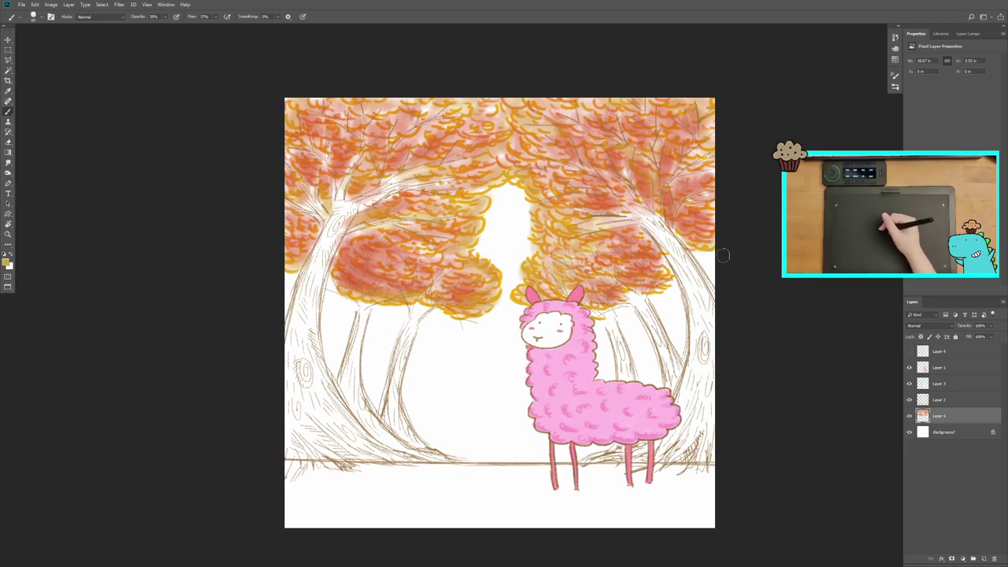
{"action": "left_click_drag", "start_coordinate": [532, 260], "coordinate": [544, 209]}
{"action": "key", "text": "ctrl+shift+alt+n"}
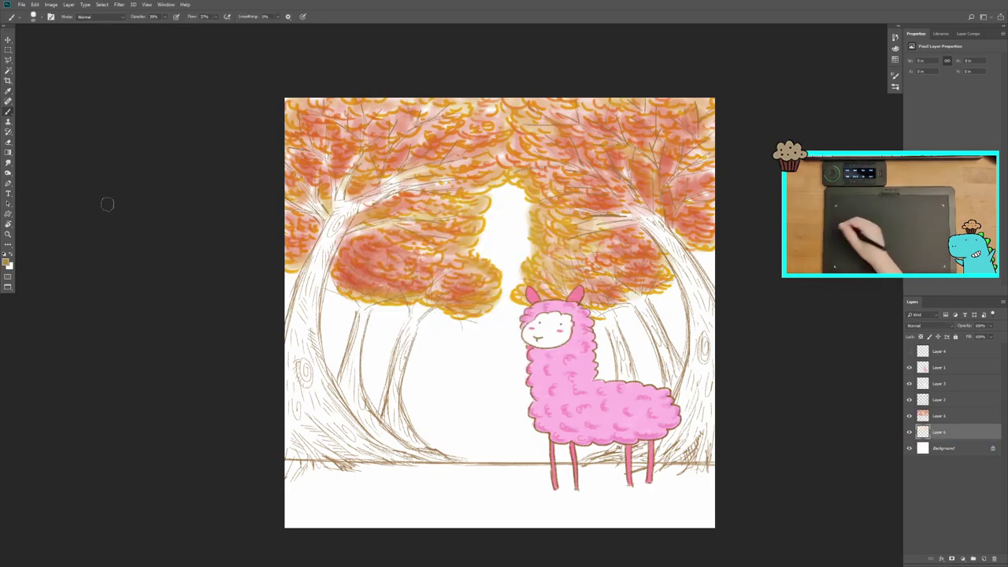
- At full brush flow, discard a stray trunk stroke and paint a brown ground band on a new layer
{"action": "key", "text": "shift+0"}
{"action": "mouse_move", "coordinate": [319, 244]}
{"action": "left_mouse_down"}
{"action": "mouse_move", "coordinate": [311, 291]}
{"action": "mouse_move", "coordinate": [339, 457]}
{"action": "mouse_move", "coordinate": [394, 189]}
{"action": "left_mouse_up"}
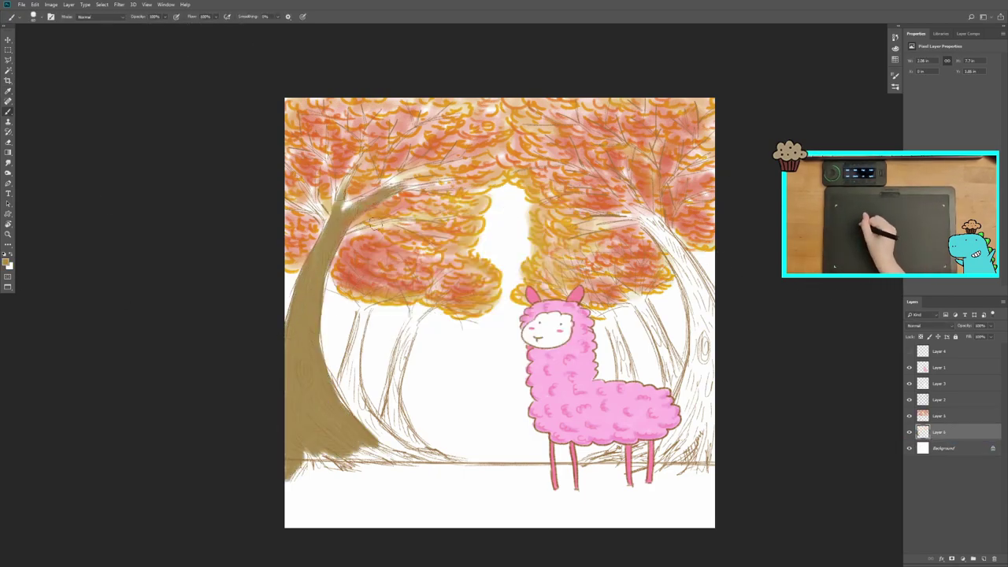
{"action": "key", "text": "Delete"}
{"action": "key", "text": "ctrl+shift+alt+n"}
{"action": "left_click_drag", "start_coordinate": [291, 504], "coordinate": [409, 508]}
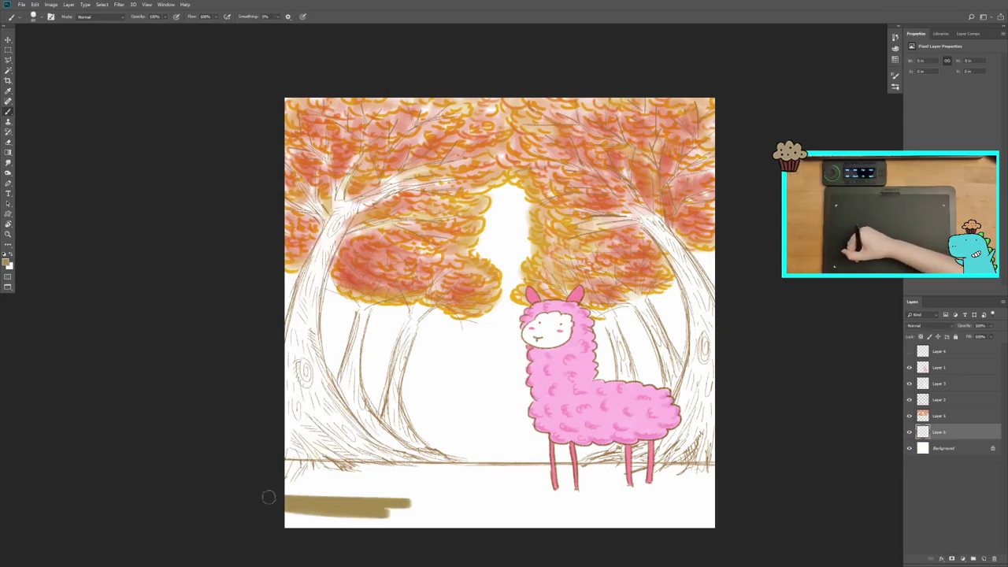
{"action": "left_click_drag", "start_coordinate": [292, 473], "coordinate": [607, 520]}
{"action": "left_click_drag", "start_coordinate": [489, 472], "coordinate": [713, 513]}
{"action": "left_click_drag", "start_coordinate": [276, 465], "coordinate": [481, 468]}
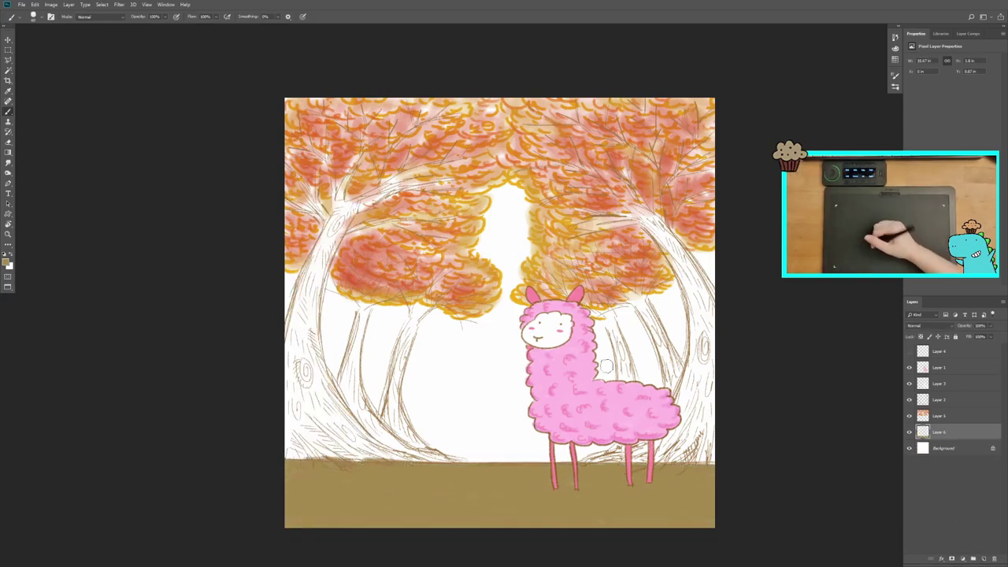
- Paint a dark shadow under the llama's feet and light branches in the right foliage
{"action": "left_click", "coordinate": [8, 262]}
{"action": "left_click", "coordinate": [554, 204]}
{"action": "left_click_drag", "start_coordinate": [542, 490], "coordinate": [606, 491]}
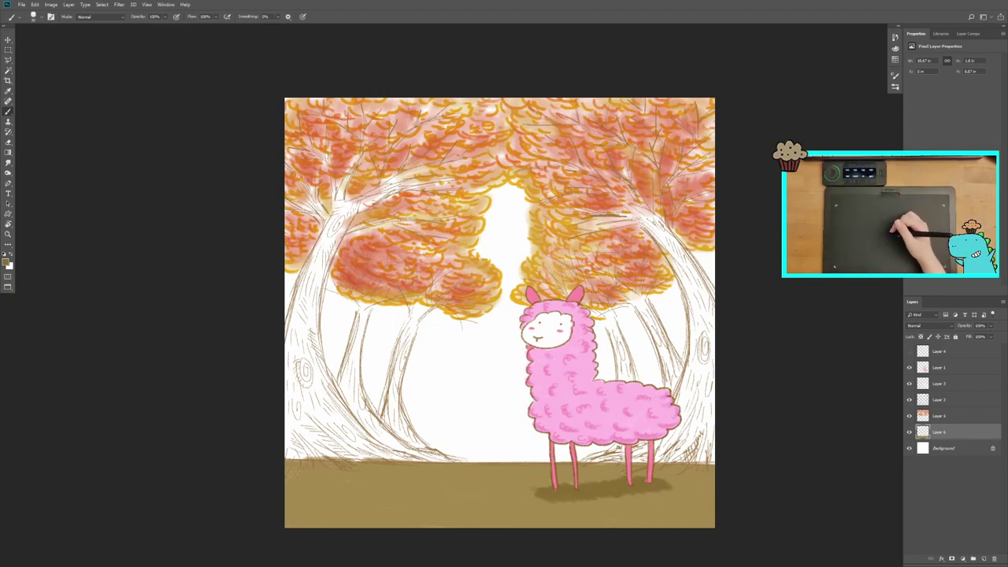
{"action": "key", "text": "alt+bracketright"}
{"action": "left_click_drag", "start_coordinate": [575, 272], "coordinate": [623, 244]}
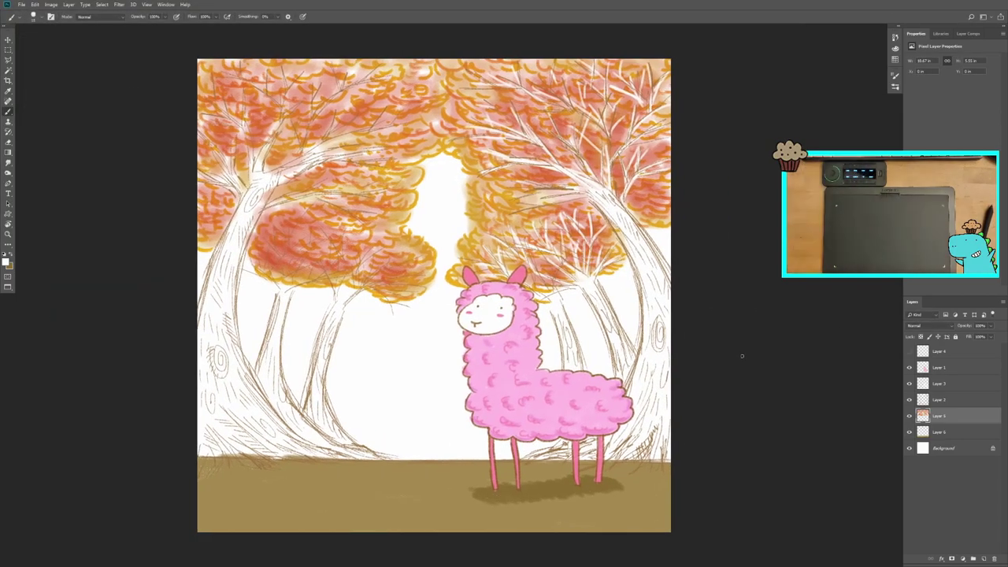
- Paint white branches into the upper-left and middle-left foliage of the left tree
{"action": "left_click_drag", "start_coordinate": [248, 68], "coordinate": [201, 167]}
{"action": "left_click_drag", "start_coordinate": [276, 169], "coordinate": [315, 88]}
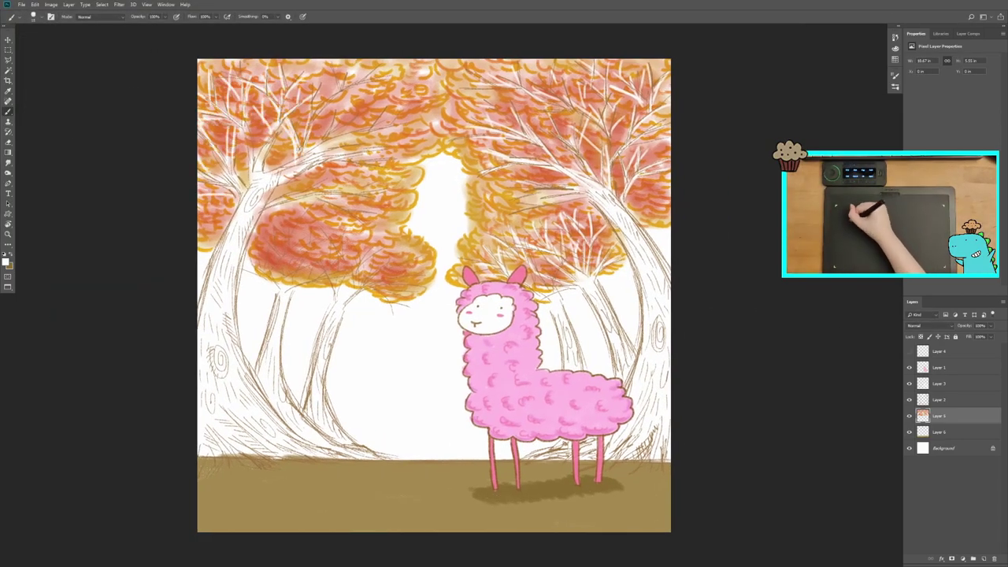
{"action": "left_click_drag", "start_coordinate": [323, 143], "coordinate": [396, 107]}
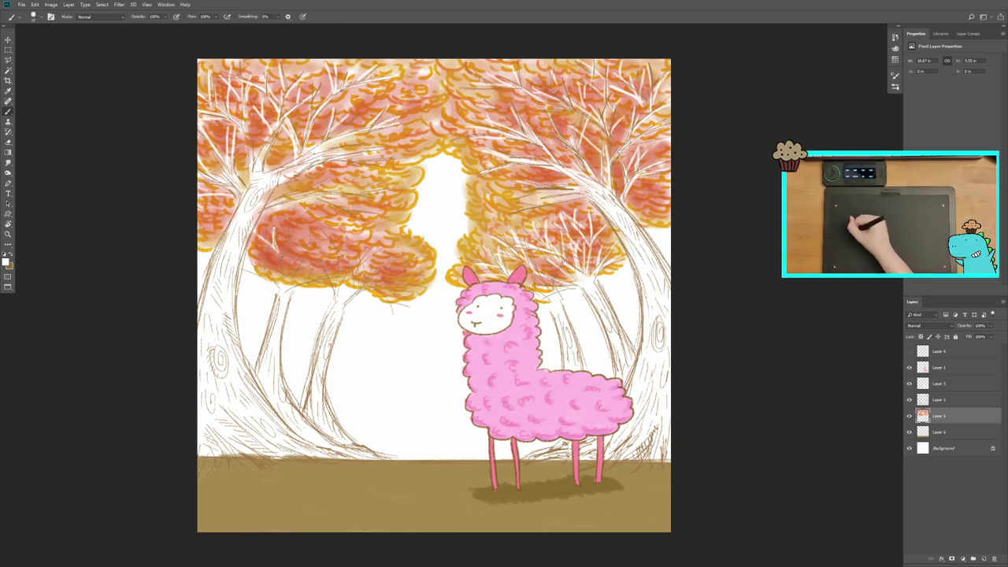
{"action": "left_click_drag", "start_coordinate": [275, 272], "coordinate": [370, 189]}
{"action": "left_click_drag", "start_coordinate": [331, 285], "coordinate": [409, 254]}
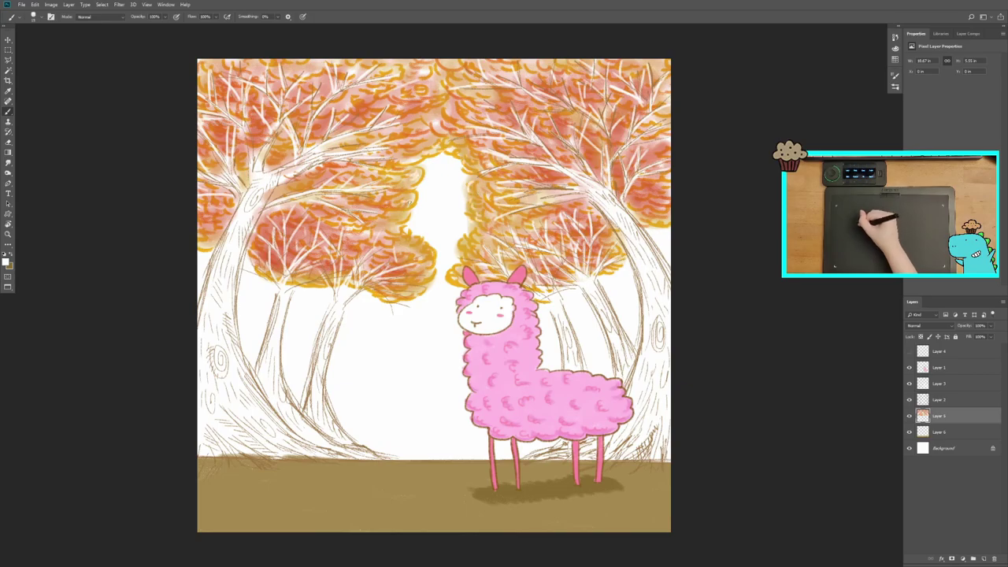
- Try a hue shift on the foliage in Hue/Saturation, then cancel it
{"action": "key", "text": "ctrl+u"}
{"action": "left_click_drag", "start_coordinate": [694, 247], "coordinate": [720, 247]}
{"action": "key", "text": "Escape"}
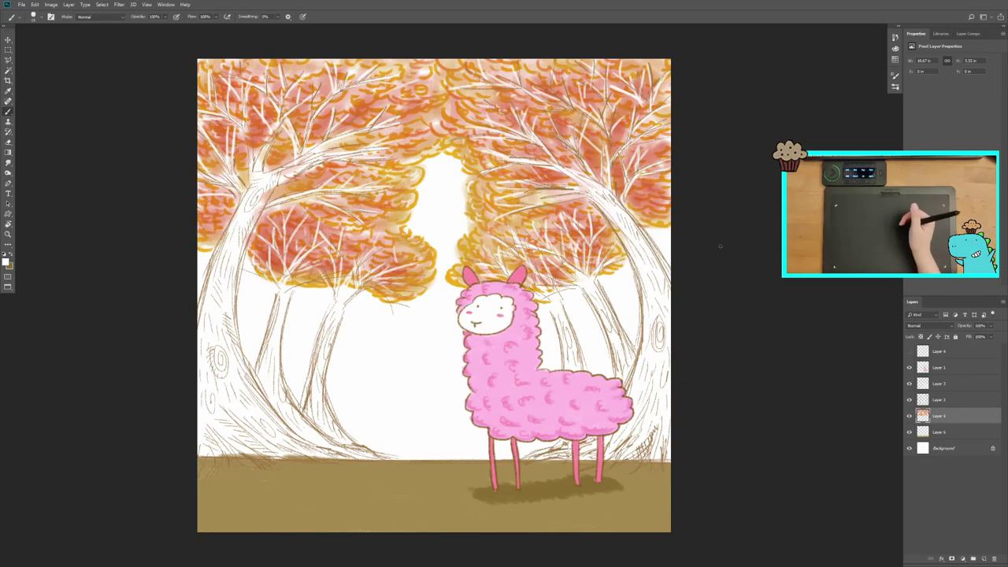
- Add a new sky layer with a vertical gradient and tint it warm orange (Hue +30, Saturation +49)
{"action": "key", "text": "ctrl+shift+alt+n"}
{"action": "key", "text": "g"}
{"action": "left_click_drag", "start_coordinate": [433, 63], "coordinate": [434, 355]}
{"action": "key", "text": "ctrl+u"}
{"action": "mouse_move", "coordinate": [683, 240]}
{"action": "left_mouse_down"}
{"action": "mouse_move", "coordinate": [720, 240]}
{"action": "mouse_move", "coordinate": [702, 247]}
{"action": "mouse_move", "coordinate": [689, 281]}
{"action": "mouse_move", "coordinate": [697, 240]}
{"action": "left_mouse_up"}
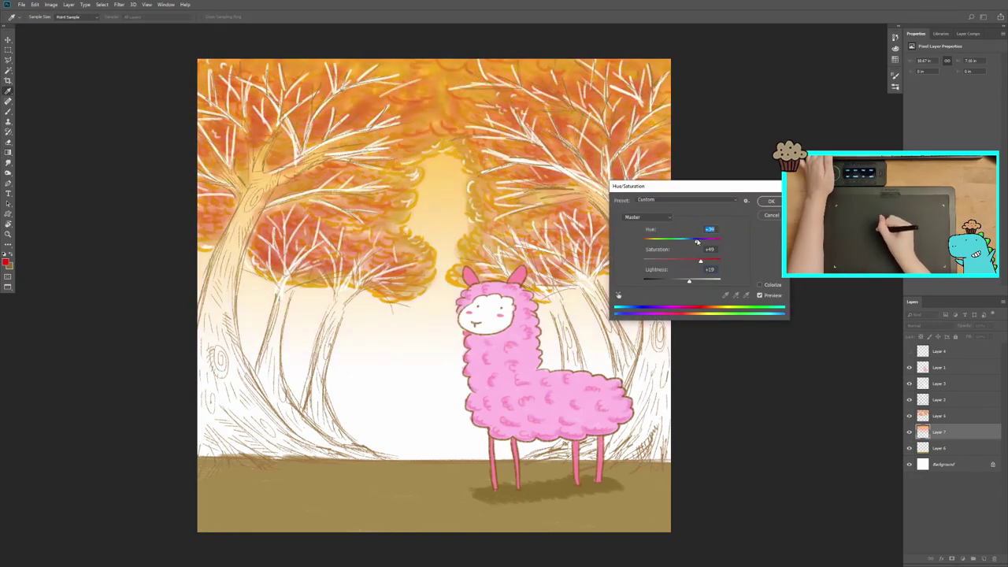
- Apply the orange sky tint and brush red strokes left of the llama, undoing a large swirl
{"action": "key", "text": "Return"}
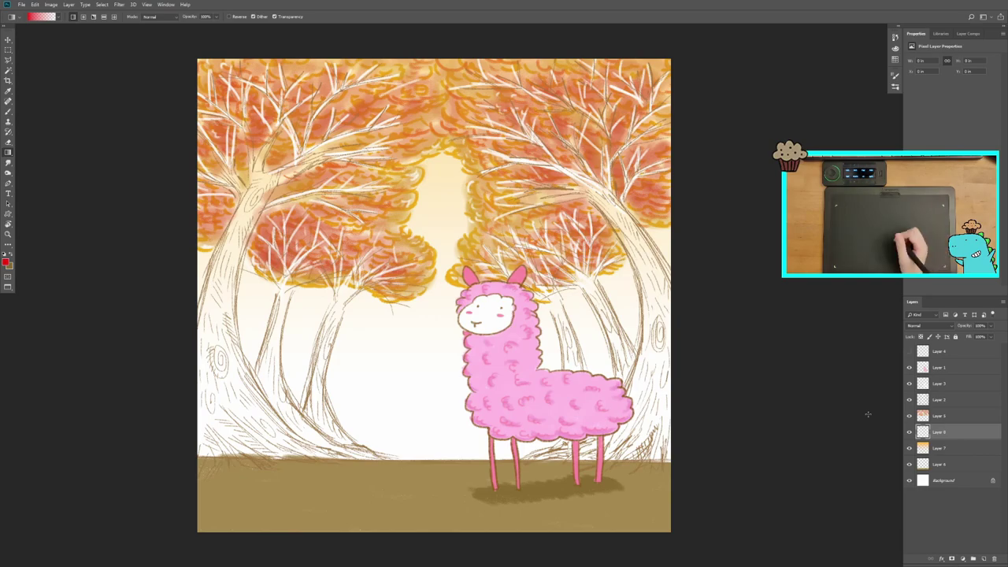
{"action": "key", "text": "b"}
{"action": "mouse_move", "coordinate": [362, 331]}
{"action": "left_mouse_down"}
{"action": "mouse_move", "coordinate": [349, 423]}
{"action": "mouse_move", "coordinate": [566, 390]}
{"action": "left_mouse_up"}
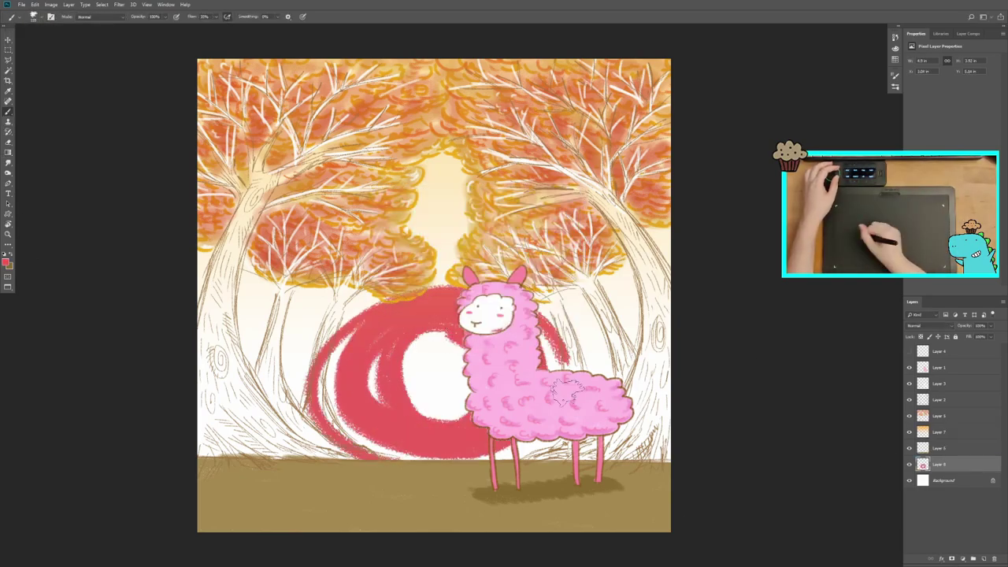
{"action": "key", "text": "ctrl+z"}
{"action": "left_click_drag", "start_coordinate": [392, 427], "coordinate": [439, 412]}
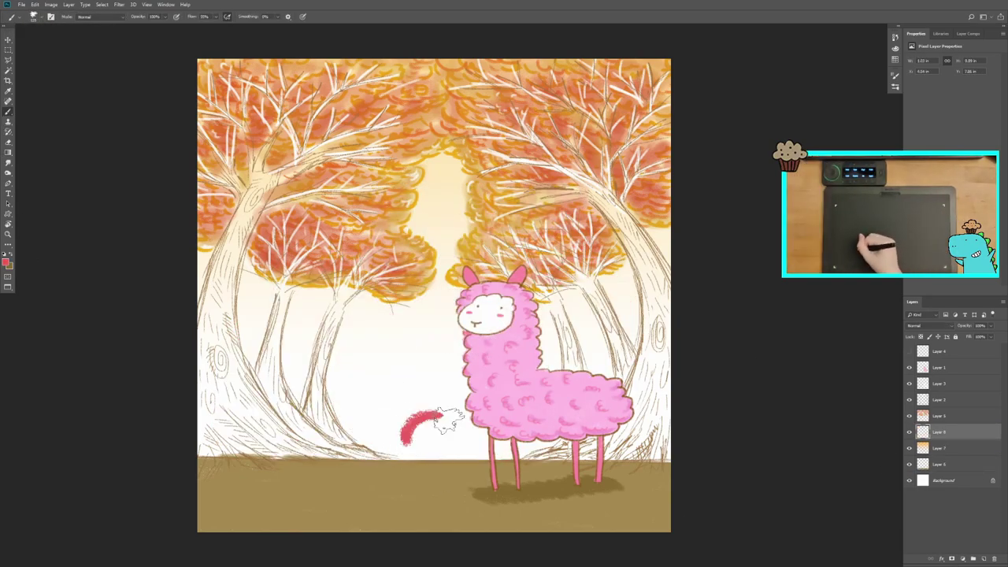
- Paint red-orange over both tree canopies and shift their hue warmer with Hue/Saturation
{"action": "left_click", "coordinate": [7, 263]}
{"action": "left_click", "coordinate": [552, 207]}
{"action": "left_click_drag", "start_coordinate": [228, 236], "coordinate": [378, 205]}
{"action": "left_click_drag", "start_coordinate": [212, 86], "coordinate": [359, 170]}
{"action": "left_click_drag", "start_coordinate": [472, 119], "coordinate": [630, 158]}
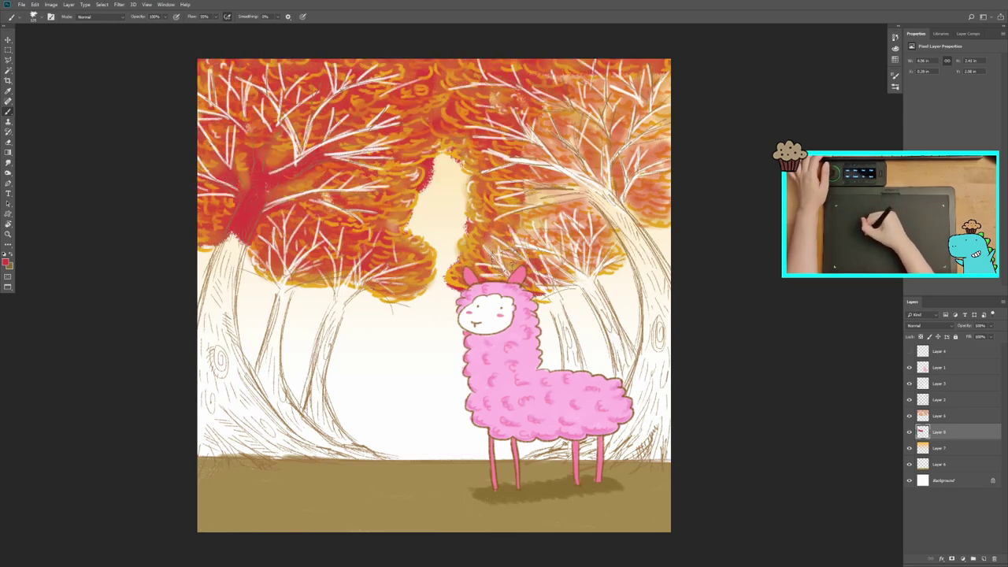
{"action": "left_click_drag", "start_coordinate": [520, 142], "coordinate": [646, 197]}
{"action": "key", "text": "ctrl+u"}
{"action": "left_click_drag", "start_coordinate": [682, 240], "coordinate": [693, 242]}
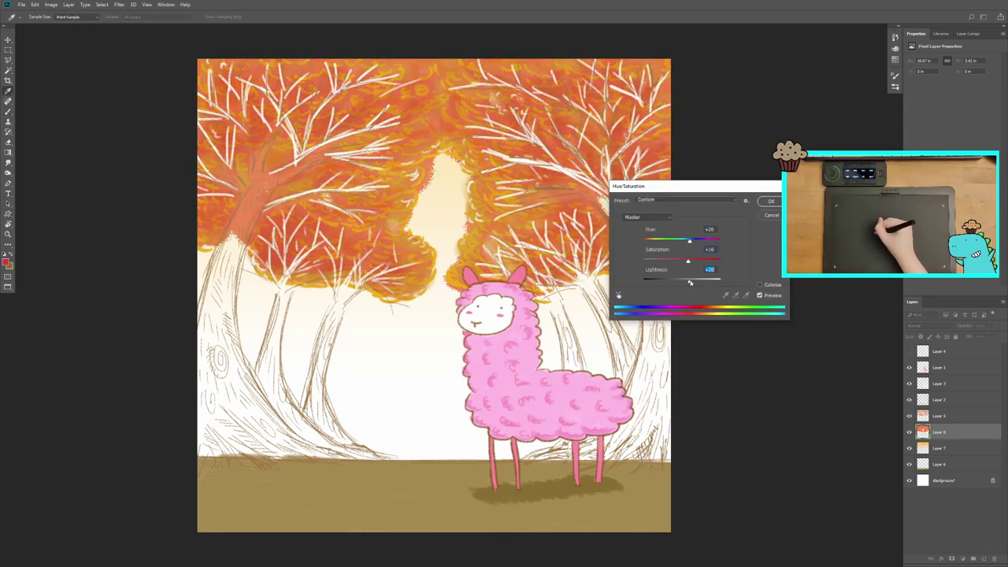
{"action": "left_click", "coordinate": [771, 201]}
- Paint a white trunk on the right tree
{"action": "key", "text": "x"}
{"action": "left_click_drag", "start_coordinate": [535, 177], "coordinate": [642, 252]}
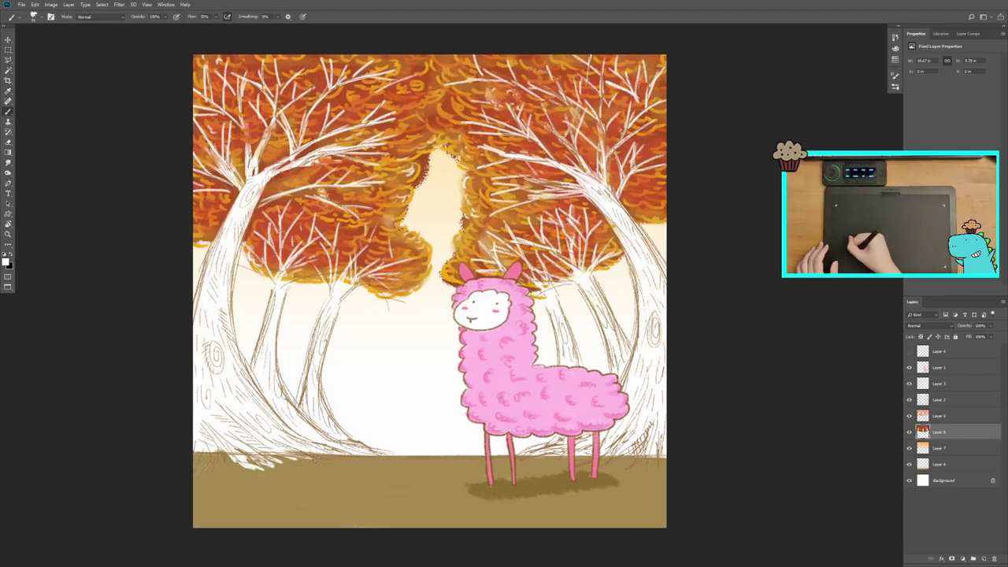
{"action": "key", "text": "s"}
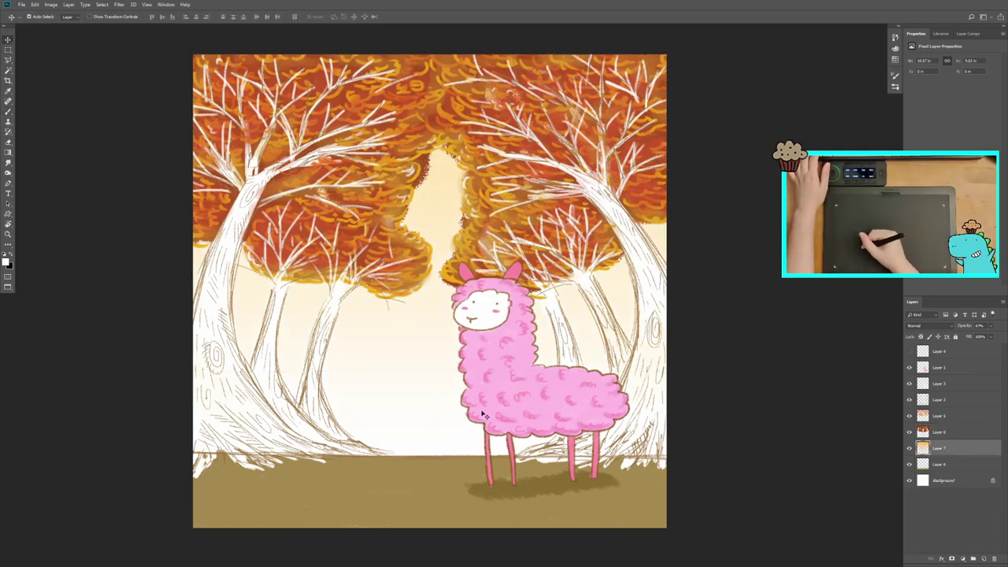
- Merge the orange Layer 7 down into Layer 2, then test and remove an orange tint on the trunks
{"action": "left_click", "coordinate": [945, 368]}
{"action": "key", "text": "ctrl+e"}
{"action": "key", "text": "e"}
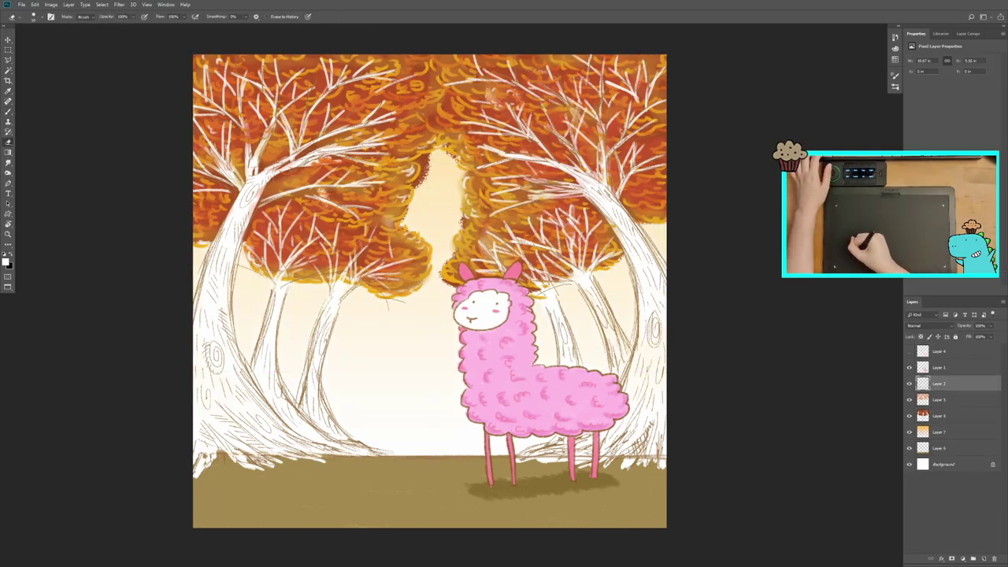
{"action": "left_click", "coordinate": [915, 325]}
{"action": "left_click", "coordinate": [922, 351]}
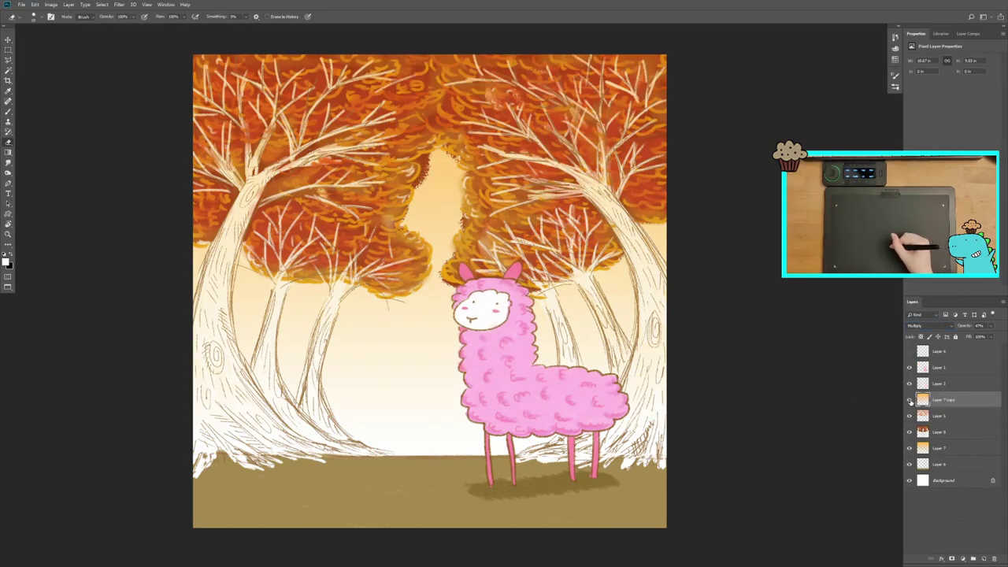
{"action": "left_click", "coordinate": [910, 399]}
- Choose a light orange colour and paint trial strokes behind the trees, removing the stray swirl
{"action": "key", "text": "i"}
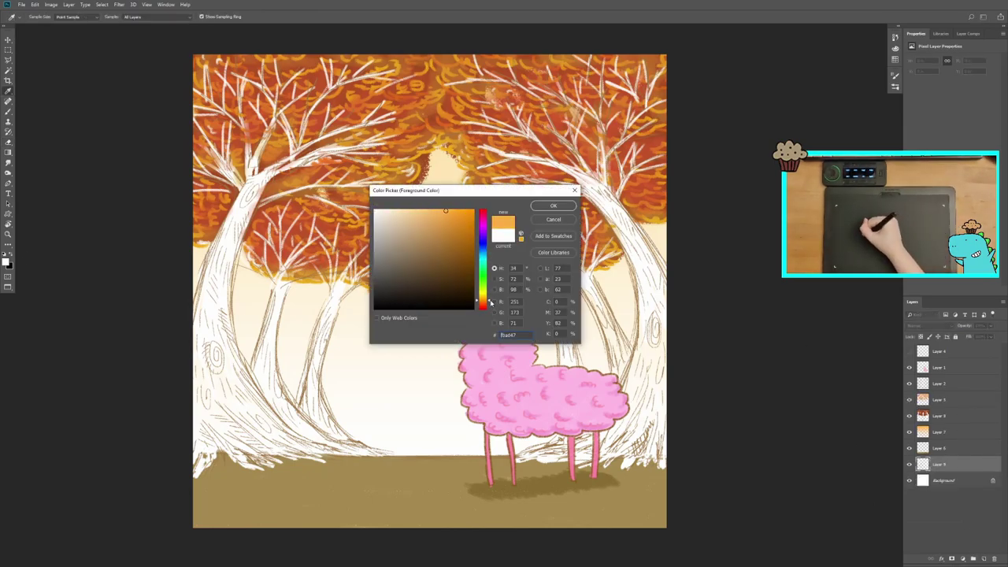
{"action": "key", "text": "Return"}
{"action": "key", "text": "b"}
{"action": "left_click_drag", "start_coordinate": [416, 383], "coordinate": [428, 289]}
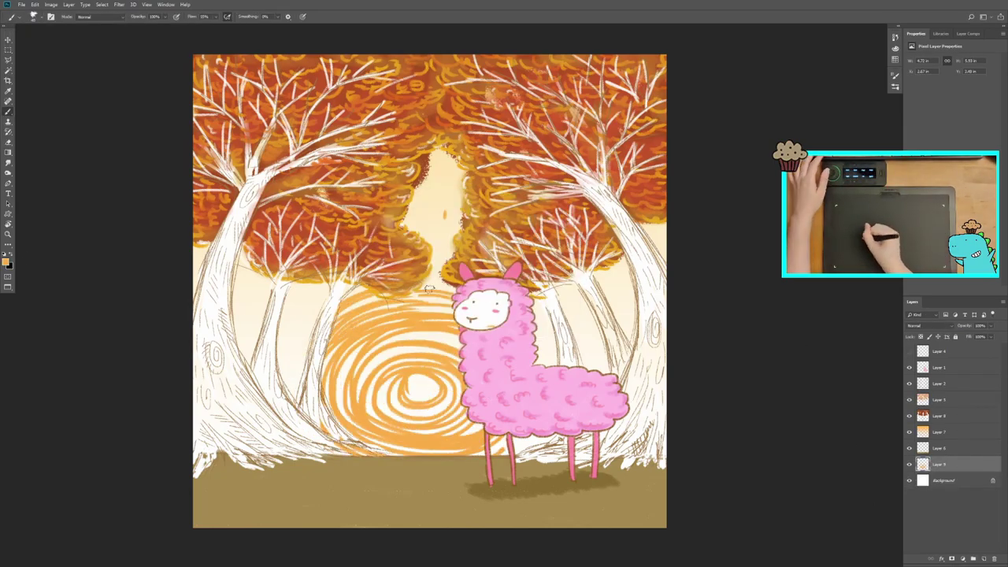
{"action": "left_click_drag", "start_coordinate": [236, 284], "coordinate": [267, 339]}
{"action": "left_click_drag", "start_coordinate": [284, 299], "coordinate": [323, 362]}
{"action": "left_click_drag", "start_coordinate": [552, 316], "coordinate": [606, 355]}
{"action": "left_click_drag", "start_coordinate": [607, 283], "coordinate": [634, 308]}
{"action": "left_click_drag", "start_coordinate": [417, 204], "coordinate": [463, 208]}
{"action": "left_click_drag", "start_coordinate": [993, 464], "coordinate": [994, 558]}
{"action": "left_click_drag", "start_coordinate": [347, 324], "coordinate": [344, 426]}
- Paint and fill in an orange mountain shape behind the llama
{"action": "left_click_drag", "start_coordinate": [323, 425], "coordinate": [504, 449]}
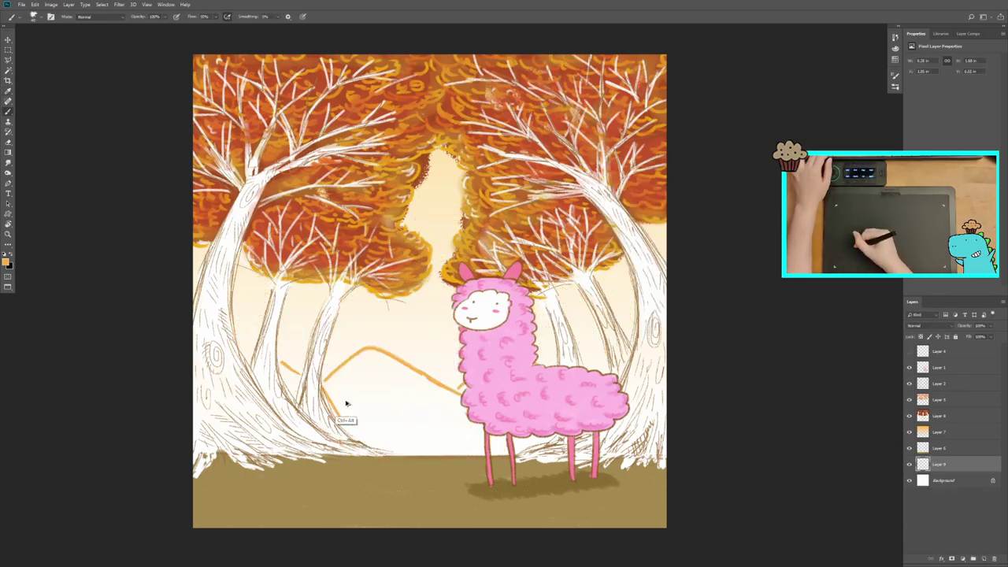
{"action": "left_click_drag", "start_coordinate": [354, 378], "coordinate": [473, 441]}
{"action": "left_click_drag", "start_coordinate": [331, 394], "coordinate": [425, 449]}
{"action": "left_click_drag", "start_coordinate": [291, 394], "coordinate": [244, 351]}
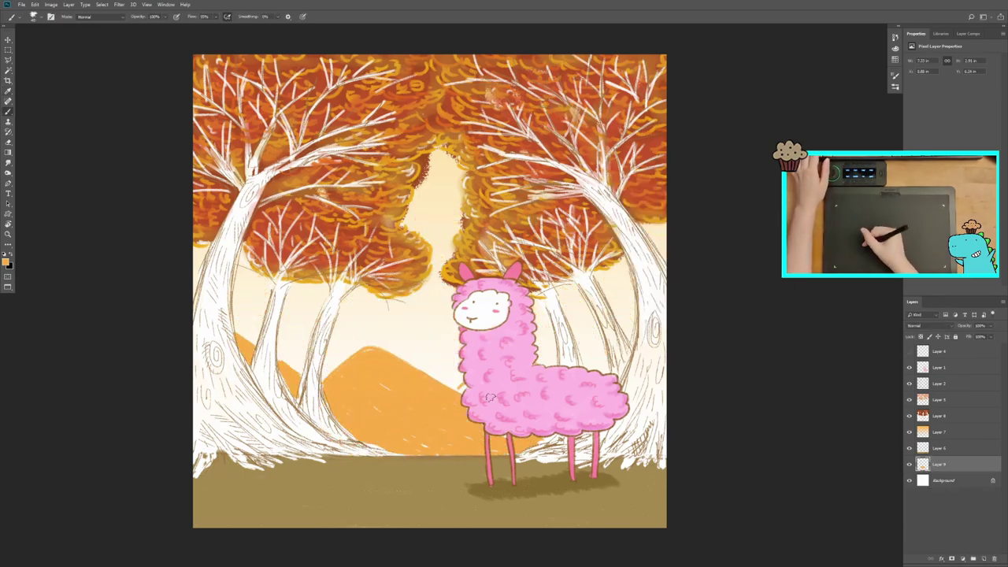
- Dab seven small pink clouds across the sky and highlight the mountain's top edge
{"action": "left_click_drag", "start_coordinate": [403, 316], "coordinate": [438, 318]}
{"action": "left_click_drag", "start_coordinate": [338, 337], "coordinate": [368, 334]}
{"action": "left_click_drag", "start_coordinate": [395, 369], "coordinate": [432, 367]}
{"action": "left_click_drag", "start_coordinate": [280, 328], "coordinate": [302, 324]}
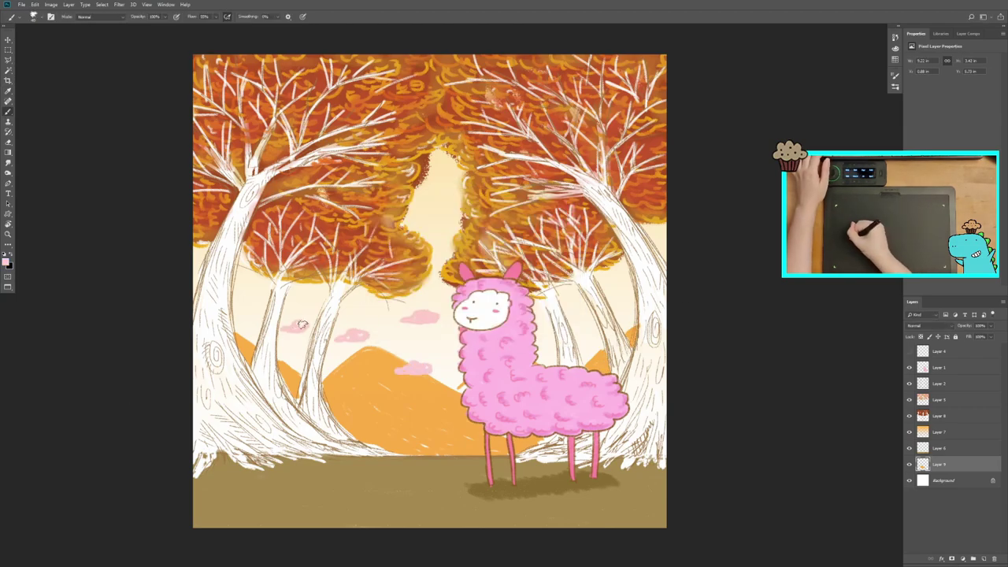
{"action": "left_click_drag", "start_coordinate": [241, 305], "coordinate": [262, 304]}
{"action": "left_click_drag", "start_coordinate": [616, 300], "coordinate": [635, 300]}
{"action": "left_click_drag", "start_coordinate": [577, 329], "coordinate": [595, 328]}
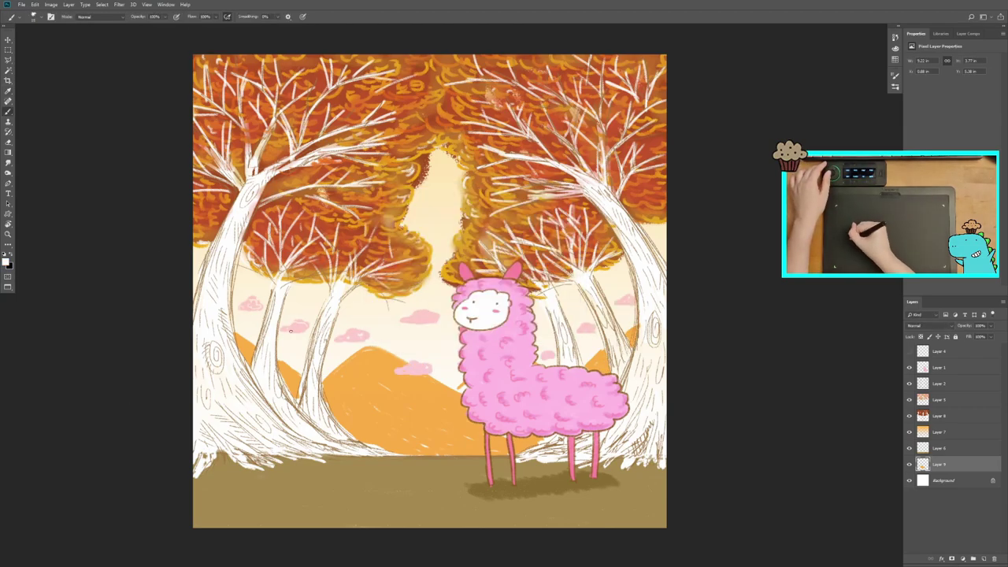
{"action": "left_click_drag", "start_coordinate": [347, 368], "coordinate": [403, 363]}
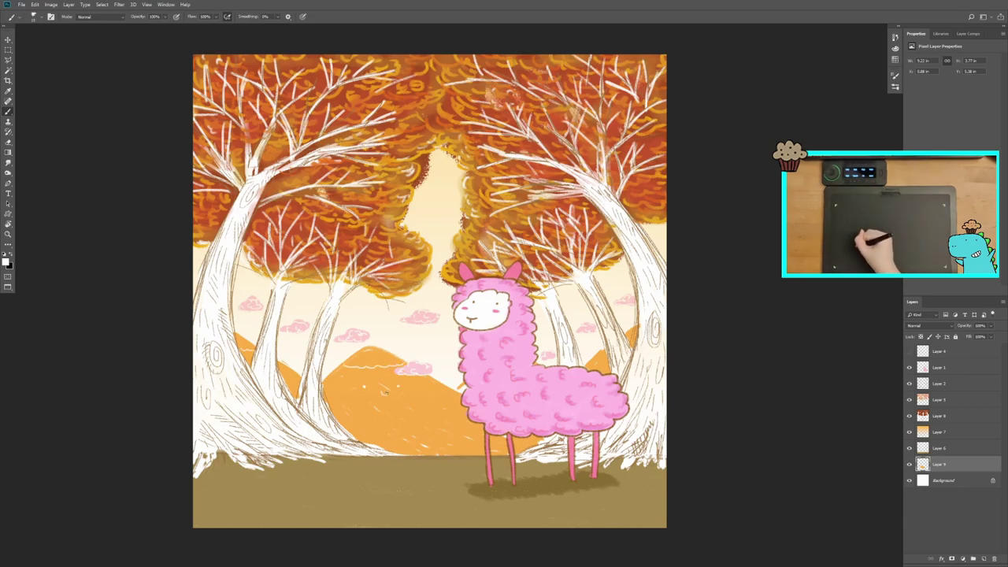
{"action": "key", "text": "ctrl+shift+alt+n"}
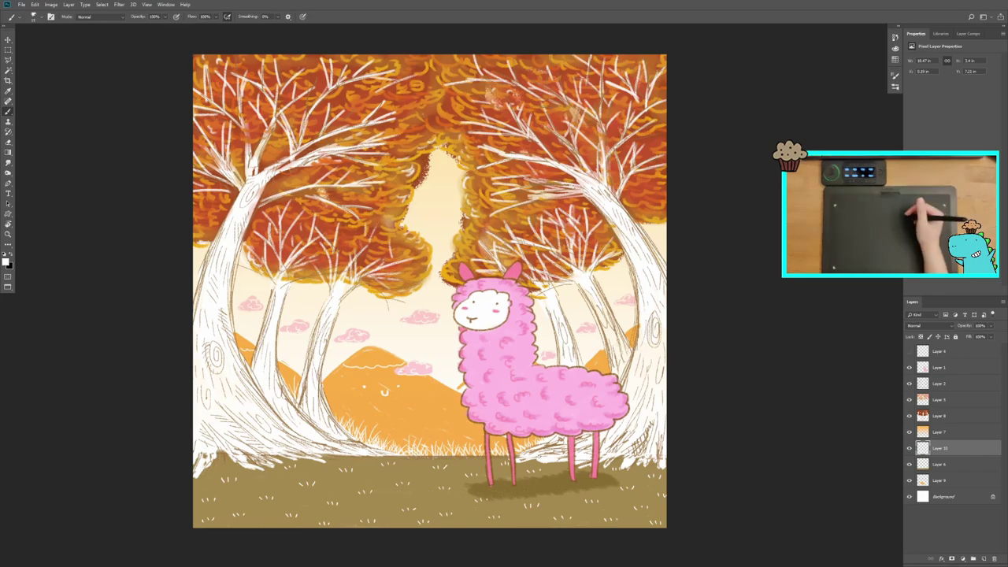
- Paint white grass blades along the bottom edge, from the left side to the bottom-right corner
{"action": "mouse_move", "coordinate": [649, 528]}
{"action": "left_mouse_down"}
{"action": "mouse_move", "coordinate": [658, 472]}
{"action": "mouse_move", "coordinate": [665, 484]}
{"action": "left_mouse_up"}
{"action": "left_click_drag", "start_coordinate": [626, 528], "coordinate": [611, 492]}
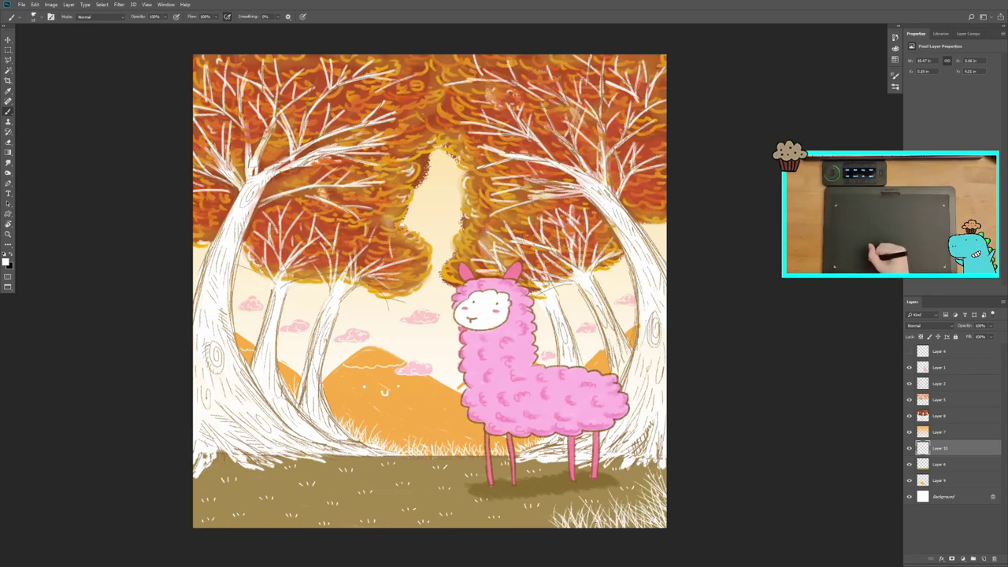
{"action": "mouse_move", "coordinate": [448, 528]}
{"action": "left_mouse_down"}
{"action": "mouse_move", "coordinate": [371, 506]}
{"action": "mouse_move", "coordinate": [200, 495]}
{"action": "mouse_move", "coordinate": [194, 480]}
{"action": "left_mouse_up"}
{"action": "left_click_drag", "start_coordinate": [194, 528], "coordinate": [229, 465]}
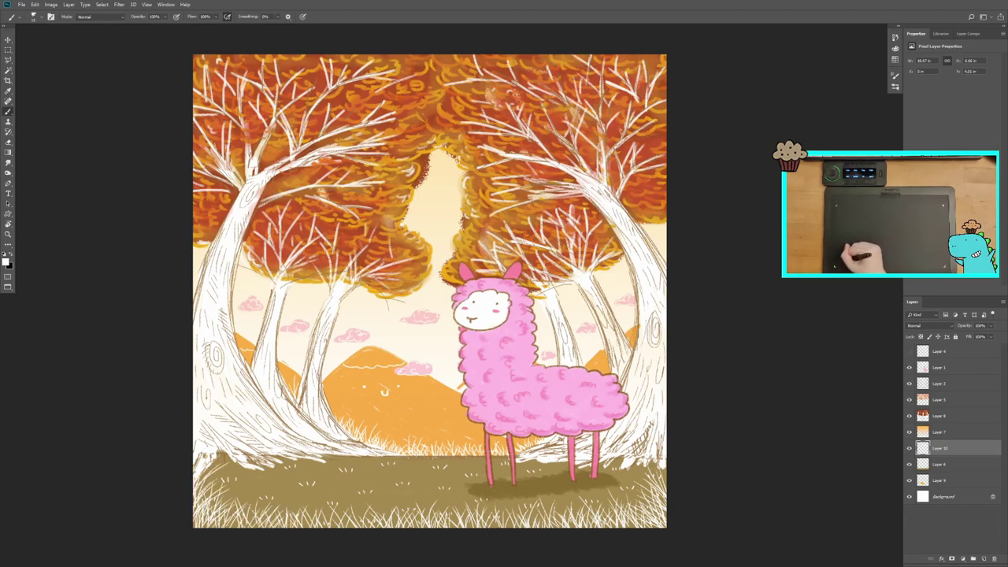
{"action": "left_click_drag", "start_coordinate": [225, 528], "coordinate": [245, 502]}
{"action": "left_click_drag", "start_coordinate": [626, 527], "coordinate": [666, 465]}
{"action": "mouse_move", "coordinate": [213, 502]}
{"action": "left_mouse_down"}
{"action": "mouse_move", "coordinate": [240, 457]}
{"action": "mouse_move", "coordinate": [220, 453]}
{"action": "left_mouse_up"}
{"action": "left_click_drag", "start_coordinate": [488, 528], "coordinate": [514, 501]}
- On a new layer above Layer 3, paint light leaf squiggles over the left tree's foliage
{"action": "left_click", "coordinate": [939, 383]}
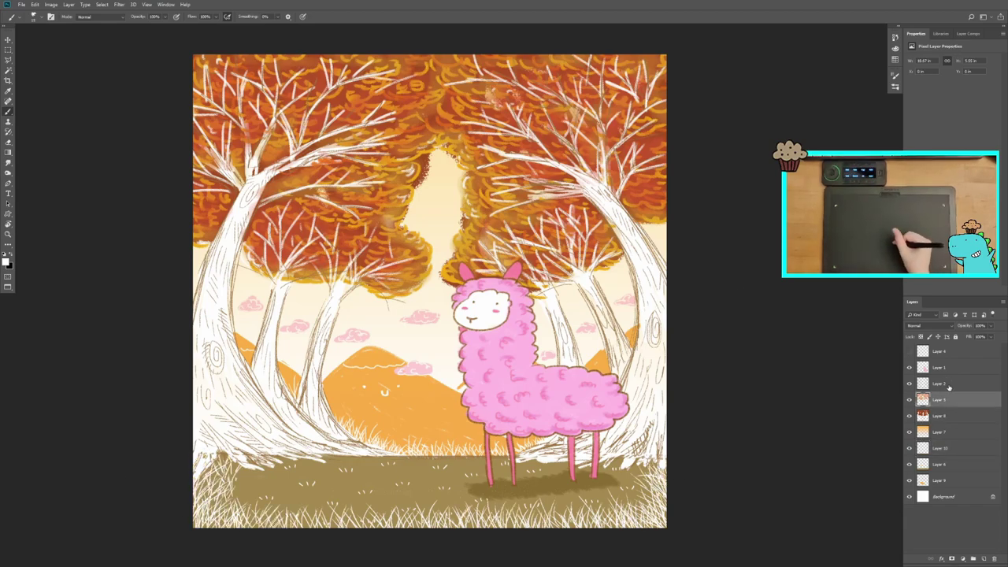
{"action": "key", "text": "ctrl+shift+alt+n"}
{"action": "left_click_drag", "start_coordinate": [428, 282], "coordinate": [416, 262]}
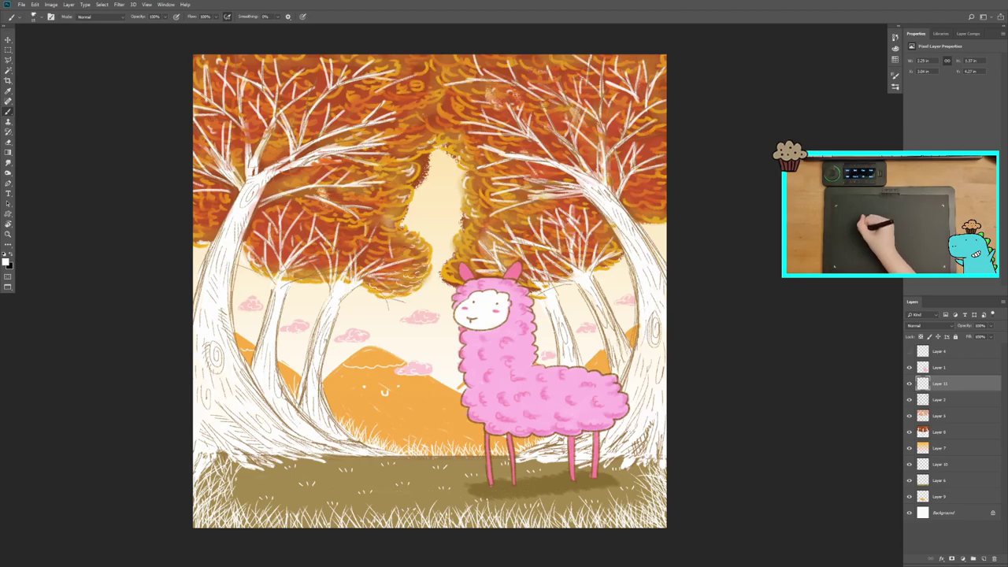
{"action": "left_click_drag", "start_coordinate": [398, 223], "coordinate": [373, 245]}
{"action": "left_click_drag", "start_coordinate": [320, 276], "coordinate": [293, 280]}
{"action": "left_click_drag", "start_coordinate": [215, 214], "coordinate": [200, 224]}
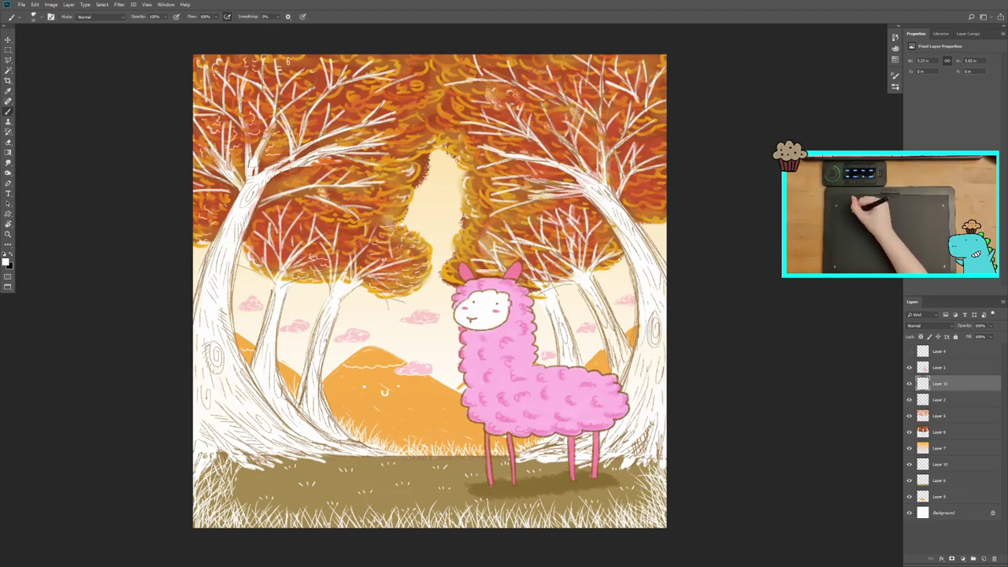
{"action": "left_click_drag", "start_coordinate": [315, 82], "coordinate": [312, 57]}
{"action": "left_click_drag", "start_coordinate": [268, 192], "coordinate": [301, 183]}
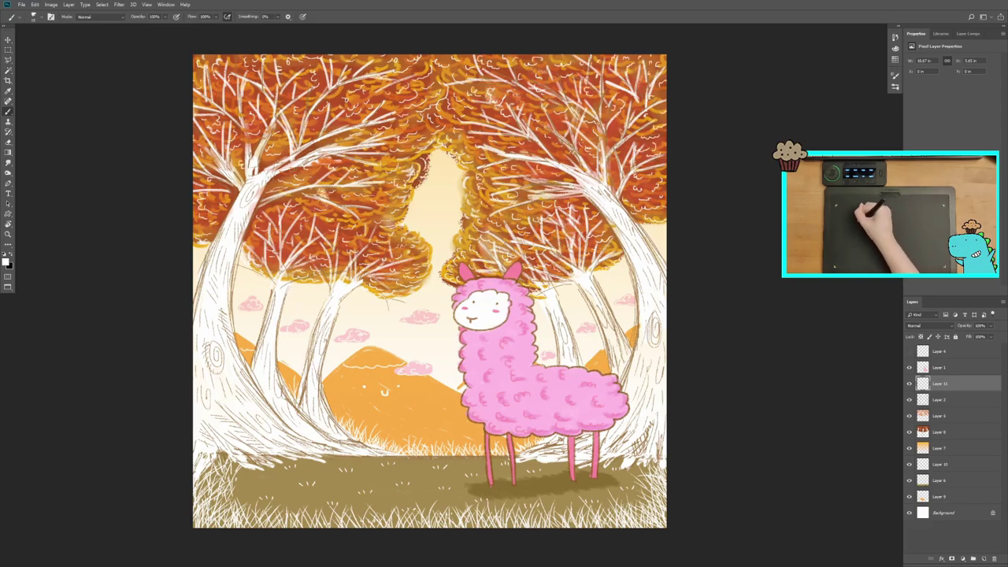
- Zoom in and paint a white cat body with a curled tail on the upper-left branch
{"action": "scroll", "coordinate": [217, 118], "scroll_direction": "up", "scroll_amount": 5}
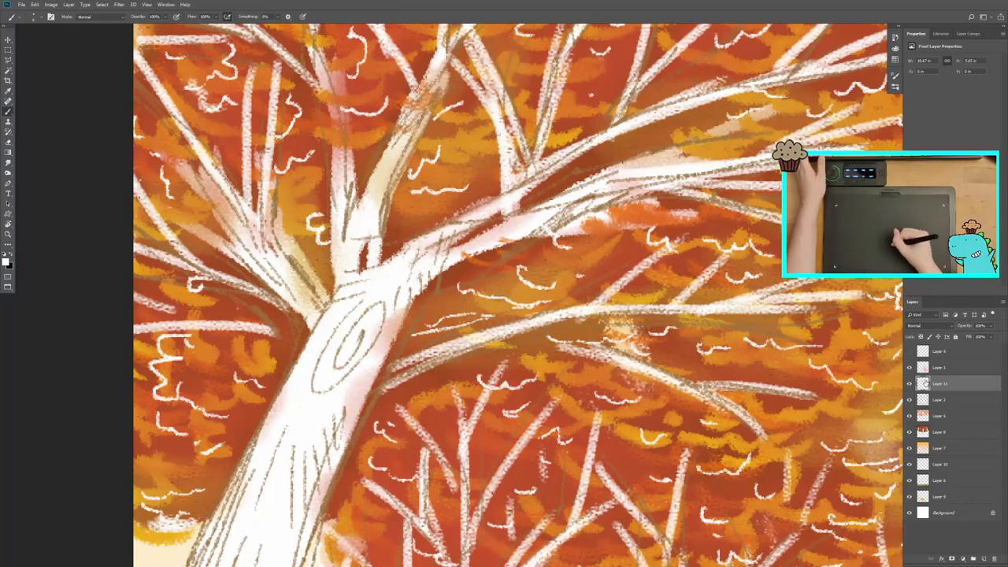
{"action": "left_click_drag", "start_coordinate": [431, 169], "coordinate": [452, 158]}
{"action": "left_click_drag", "start_coordinate": [425, 189], "coordinate": [488, 158]}
{"action": "mouse_move", "coordinate": [402, 229]}
{"action": "left_mouse_down"}
{"action": "mouse_move", "coordinate": [488, 197]}
{"action": "mouse_move", "coordinate": [473, 292]}
{"action": "left_mouse_up"}
- With a fine brush preset, draw the cat's eyes and face, then fit the painting on screen
{"action": "left_click", "coordinate": [34, 16]}
{"action": "double_click", "coordinate": [76, 108]}
{"action": "left_click", "coordinate": [447, 179]}
{"action": "left_click", "coordinate": [474, 177]}
{"action": "left_click_drag", "start_coordinate": [456, 180], "coordinate": [532, 228]}
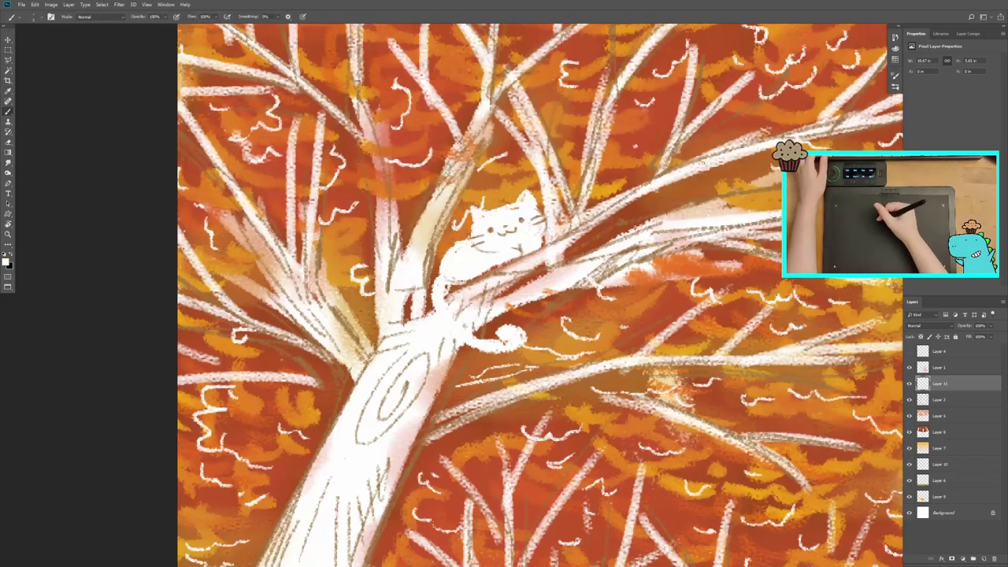
{"action": "key", "text": "ctrl+0"}
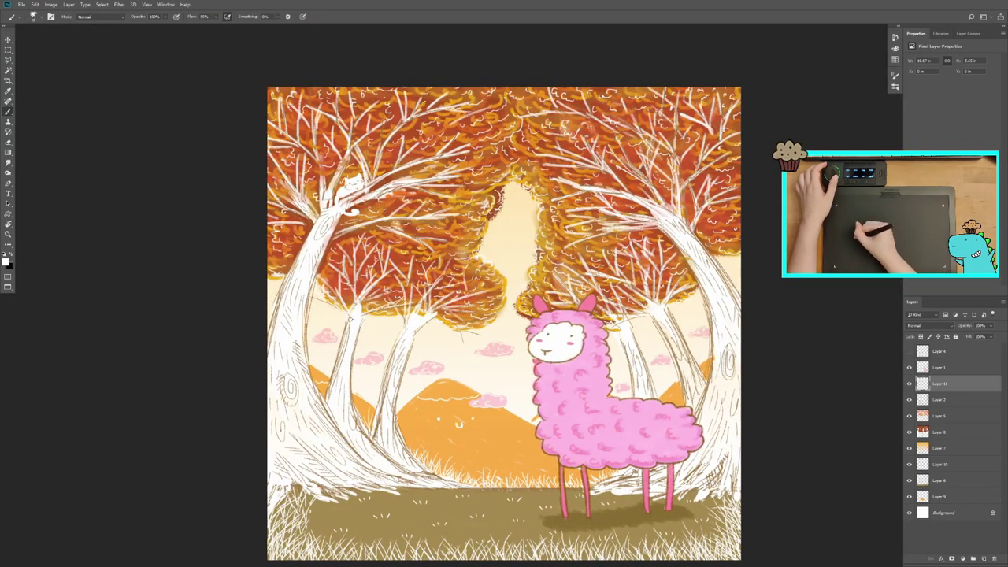
- On a new layer above Layer 6, brush dark brown texture strokes onto the ground
{"action": "key", "text": "alt+bracketleft"}
{"action": "key", "text": "alt+bracketleft"}
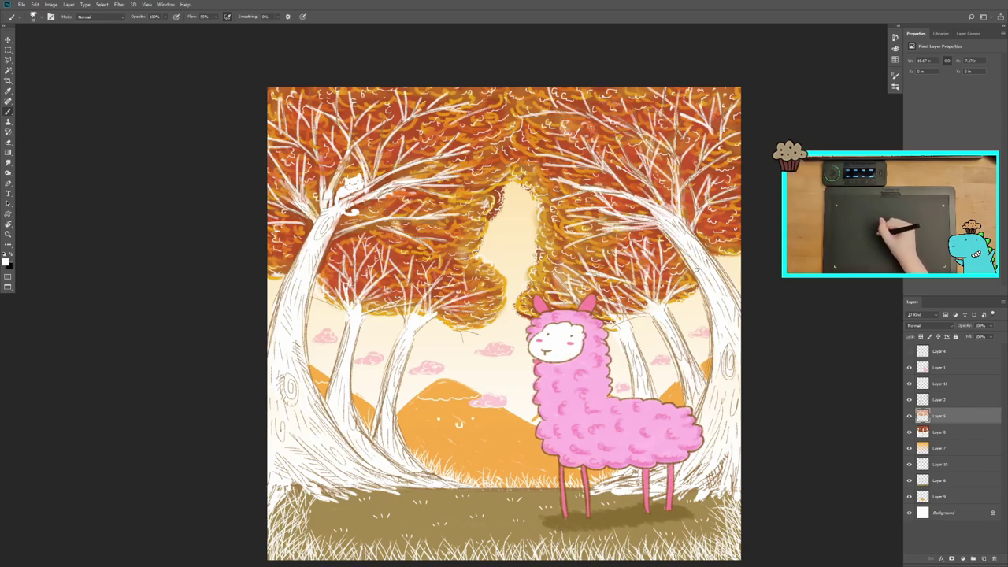
{"action": "key", "text": "alt+bracketleft"}
{"action": "key", "text": "alt+bracketleft"}
{"action": "key", "text": "alt+bracketleft"}
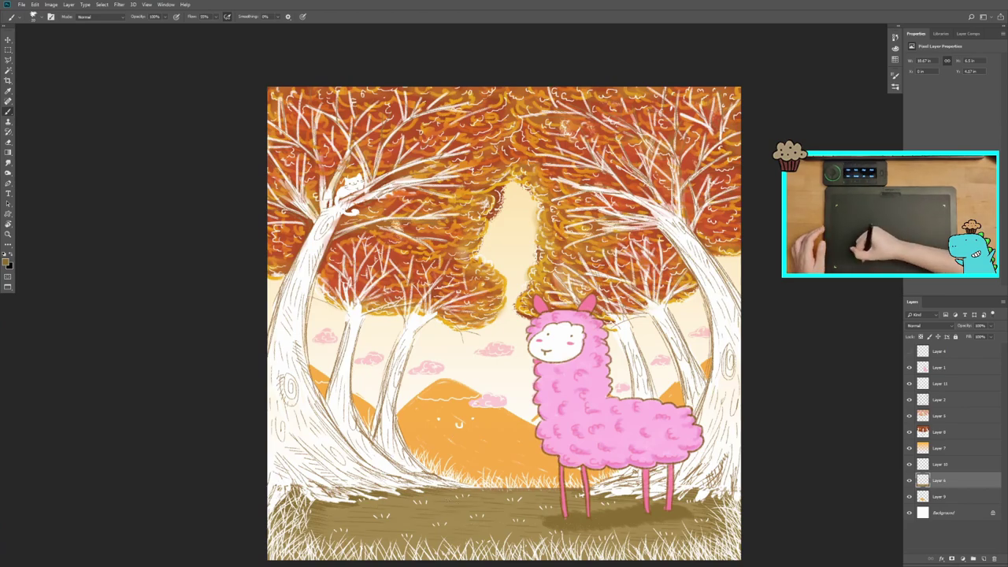
{"action": "key", "text": "ctrl+shift+alt+n"}
{"action": "left_click", "coordinate": [441, 260]}
{"action": "key", "text": "Return"}
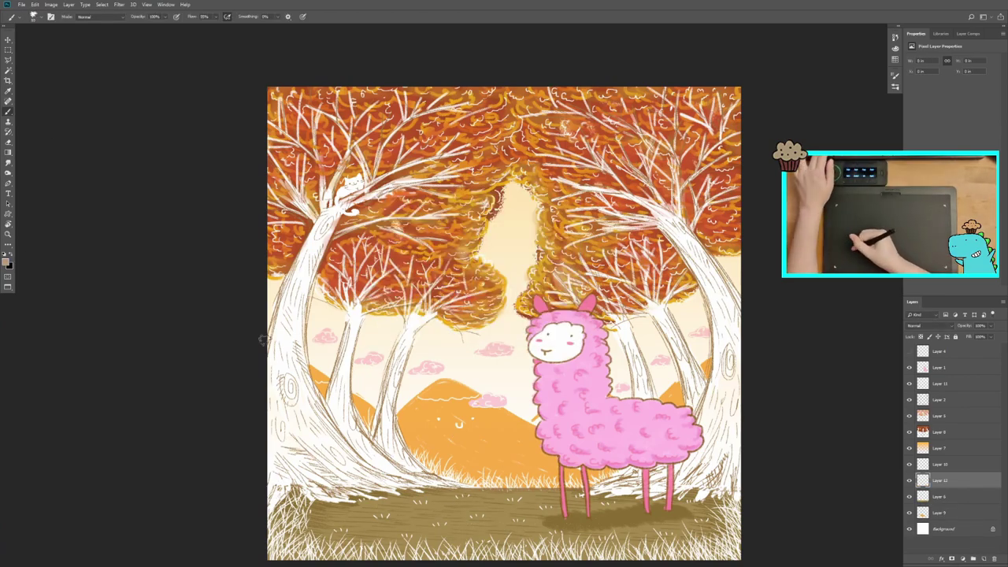
{"action": "left_click_drag", "start_coordinate": [315, 477], "coordinate": [339, 441]}
- Add a new layer and paint white strokes brightening the left and right tree trunks
{"action": "key", "text": "ctrl+bracketright"}
{"action": "key", "text": "ctrl+bracketright"}
{"action": "key", "text": "ctrl+bracketright"}
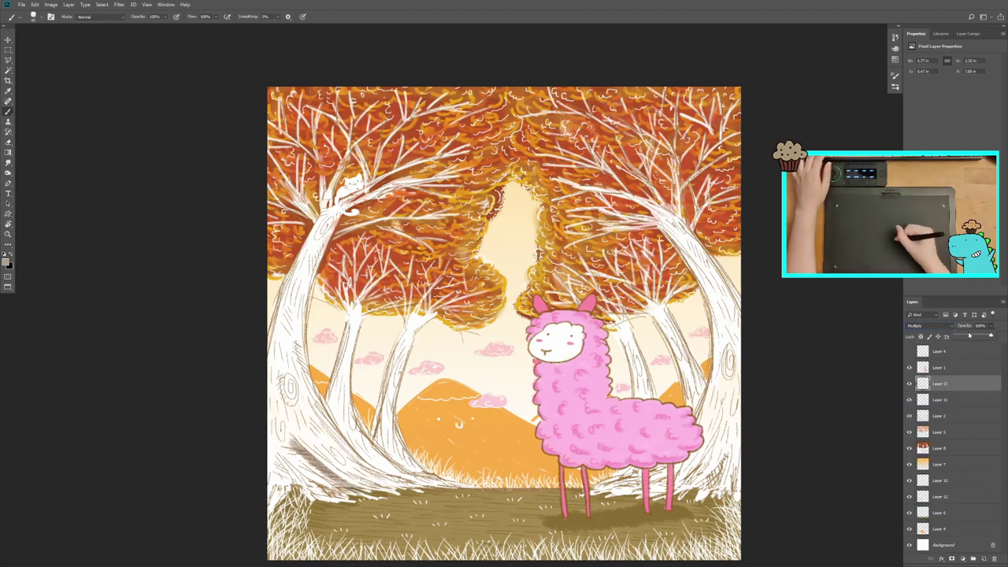
{"action": "mouse_move", "coordinate": [300, 473]}
{"action": "left_mouse_down"}
{"action": "mouse_move", "coordinate": [370, 410]}
{"action": "mouse_move", "coordinate": [303, 237]}
{"action": "left_mouse_up"}
{"action": "left_click_drag", "start_coordinate": [693, 386], "coordinate": [678, 315]}
{"action": "mouse_move", "coordinate": [709, 488]}
{"action": "left_mouse_down"}
{"action": "mouse_move", "coordinate": [724, 457]}
{"action": "mouse_move", "coordinate": [733, 315]}
{"action": "left_mouse_up"}
- Paint extra white branch strokes across the upper-left canopy, above the llama, and the upper-right canopy
{"action": "left_click_drag", "start_coordinate": [370, 173], "coordinate": [315, 205]}
{"action": "left_click_drag", "start_coordinate": [307, 166], "coordinate": [275, 236]}
{"action": "left_click_drag", "start_coordinate": [449, 197], "coordinate": [363, 228]}
{"action": "left_click_drag", "start_coordinate": [394, 260], "coordinate": [331, 300]}
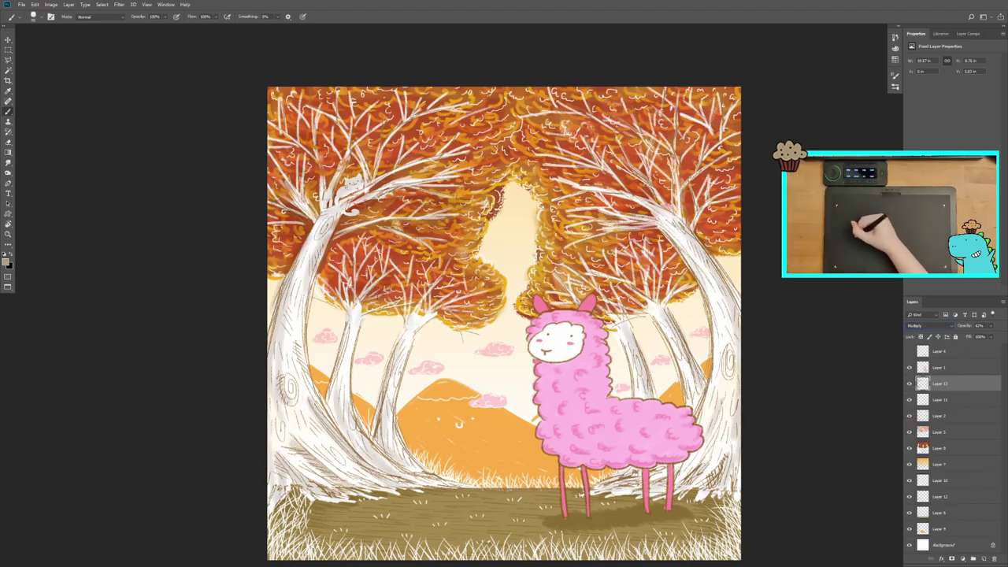
{"action": "left_click_drag", "start_coordinate": [480, 292], "coordinate": [355, 308]}
{"action": "left_click_drag", "start_coordinate": [618, 275], "coordinate": [551, 311]}
{"action": "left_click_drag", "start_coordinate": [669, 236], "coordinate": [598, 299]}
{"action": "left_click_drag", "start_coordinate": [630, 134], "coordinate": [567, 189]}
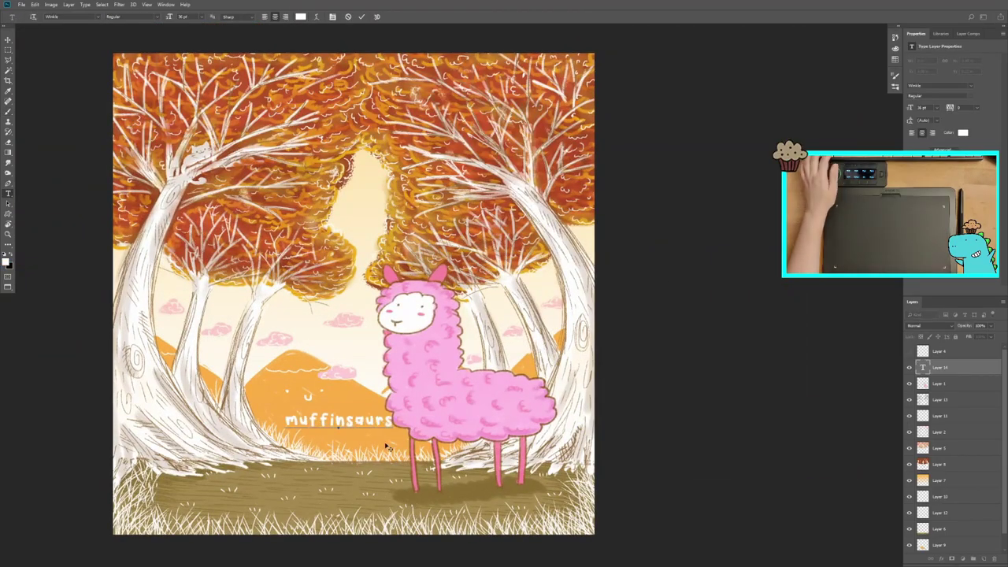
- Select the signature text and adjust its letter spacing in the Character panel
{"action": "double_click", "coordinate": [339, 421]}
{"action": "left_click", "coordinate": [165, 4]}
{"action": "left_click", "coordinate": [193, 218]}
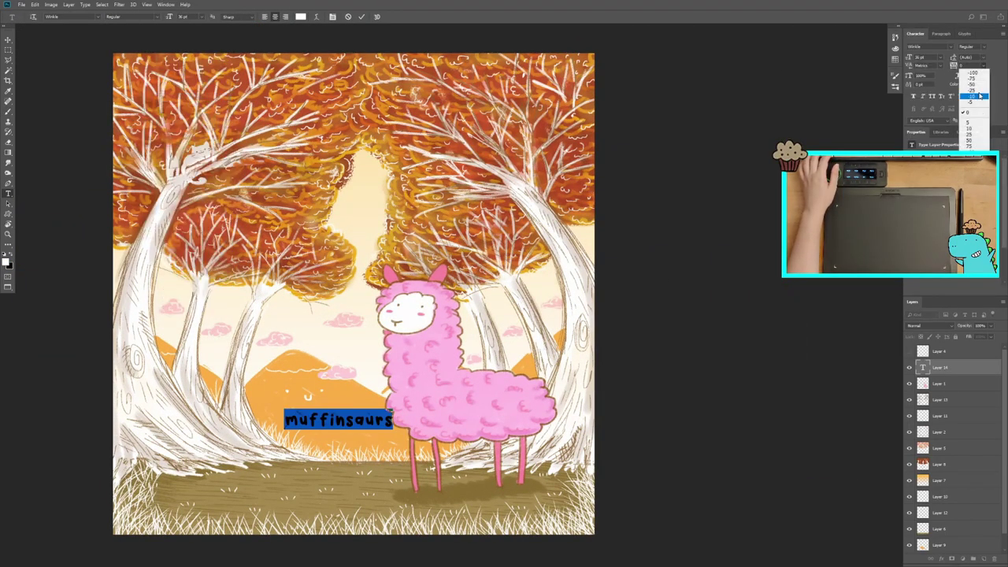